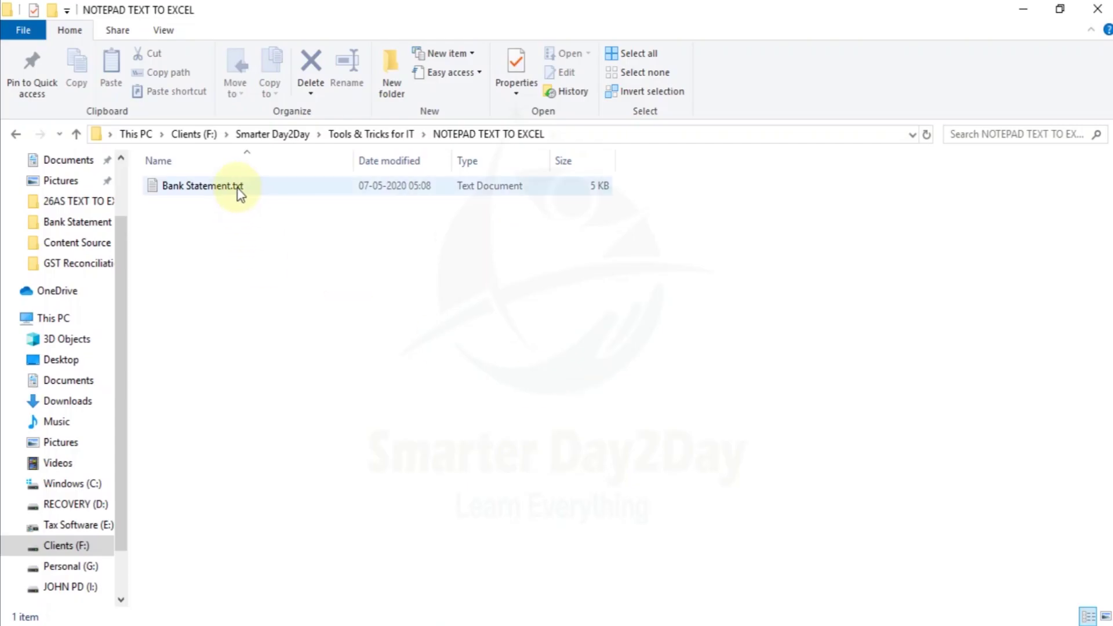
Open Bank Statement.txt from the NOTEPAD TEXT TO EXCEL folder
{"action": "double_click", "coordinate": [238, 186]}
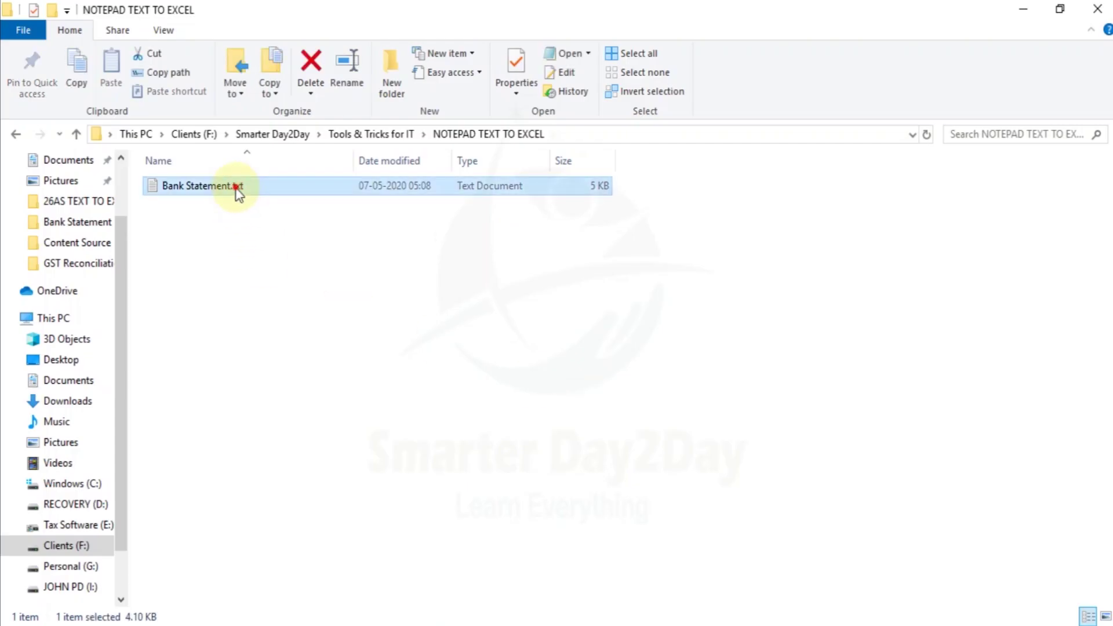
Maximize the statement in Notepad and launch Excel from the Run prompt
{"action": "left_click", "coordinate": [879, 126]}
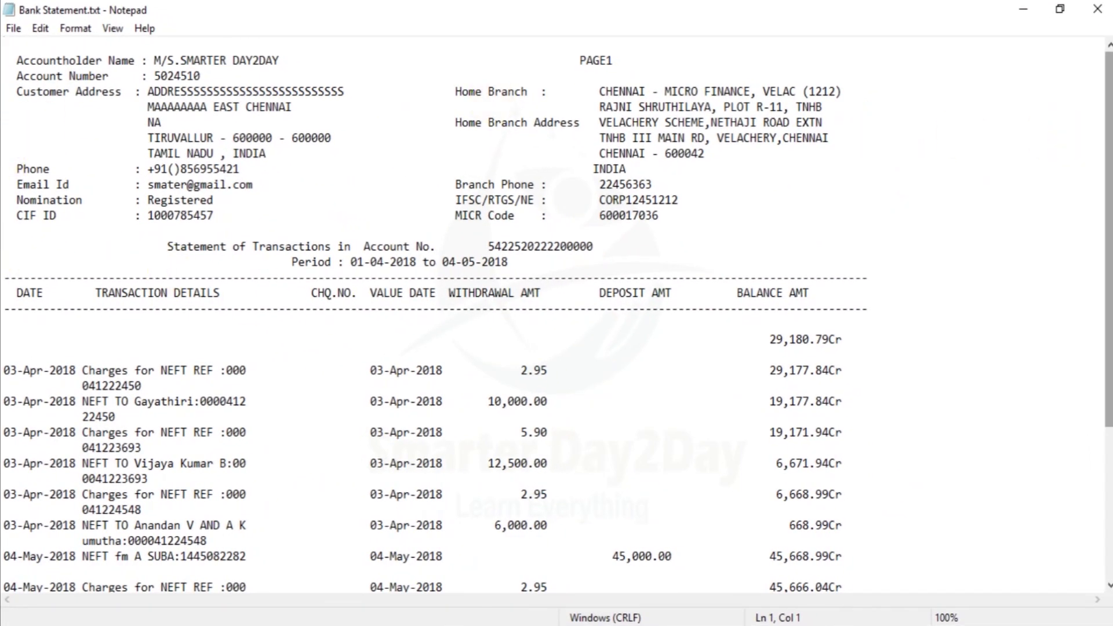
{"action": "mouse_move", "coordinate": [1109, 168]}
{"action": "left_mouse_down"}
{"action": "mouse_move", "coordinate": [1110, 239]}
{"action": "mouse_move", "coordinate": [1108, 87]}
{"action": "left_mouse_up"}
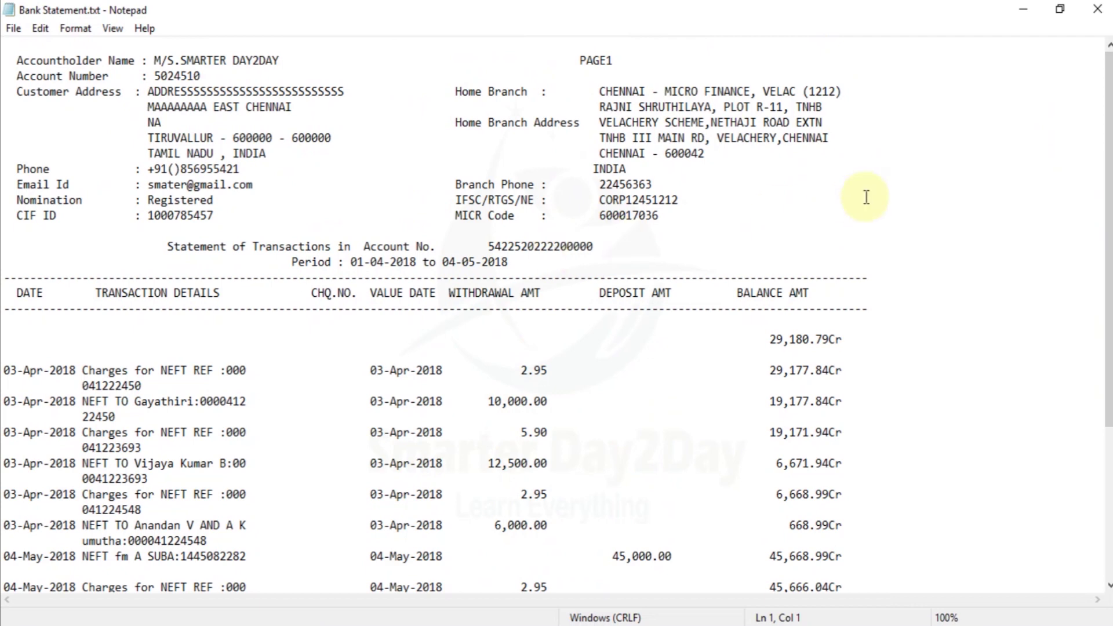
{"action": "key", "text": "super+r"}
{"action": "key", "text": "Return"}
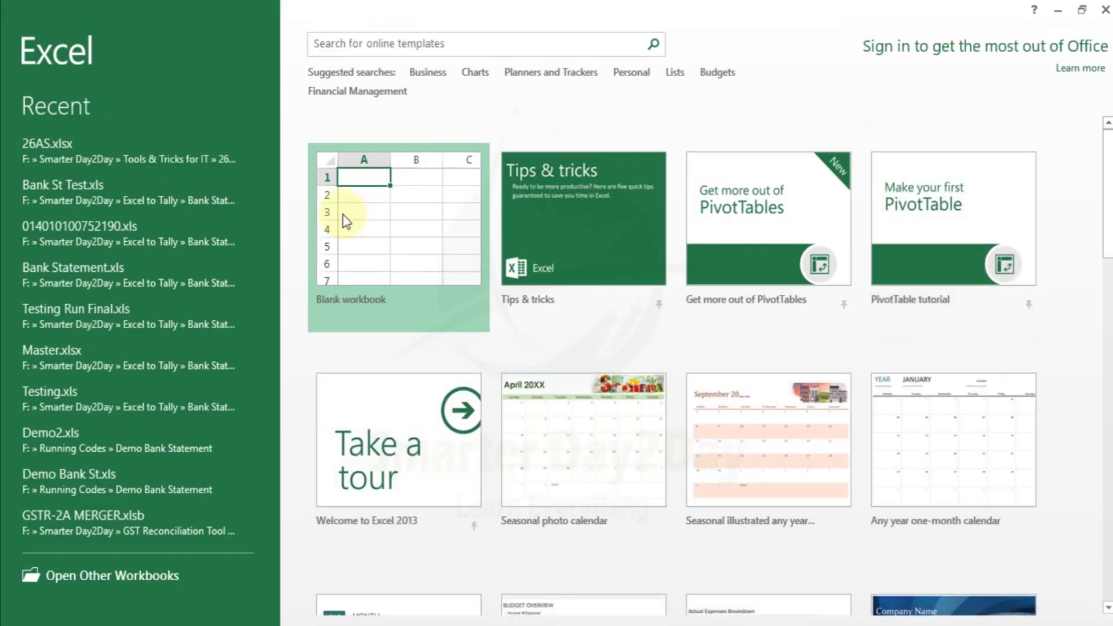
Start a blank workbook and copy the whole statement text from Notepad
{"action": "left_click", "coordinate": [343, 214]}
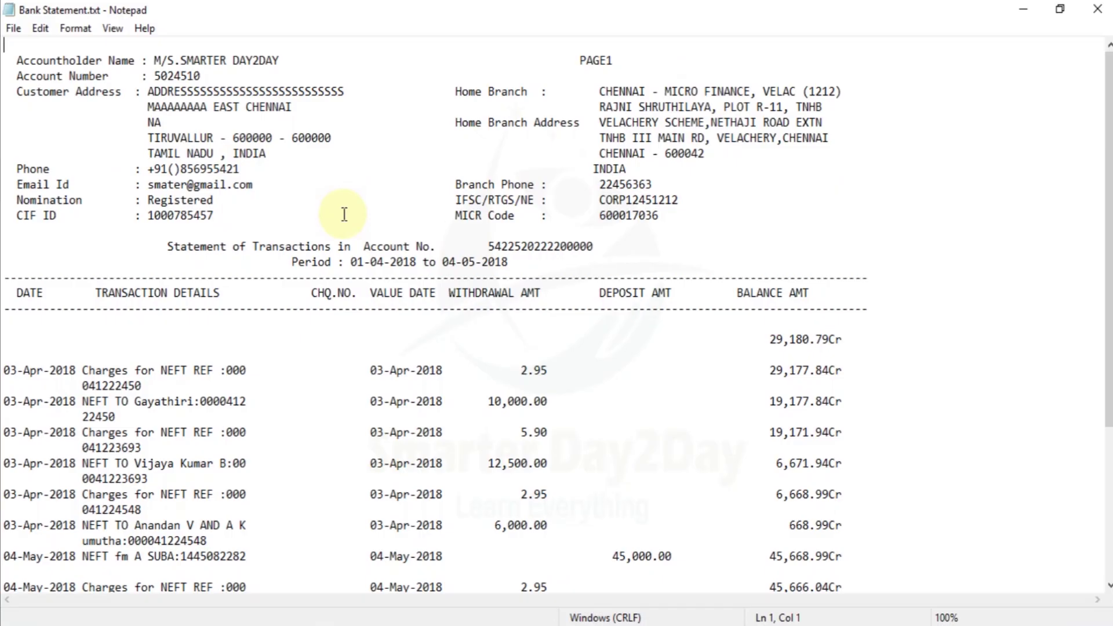
{"action": "key", "text": "ctrl+a"}
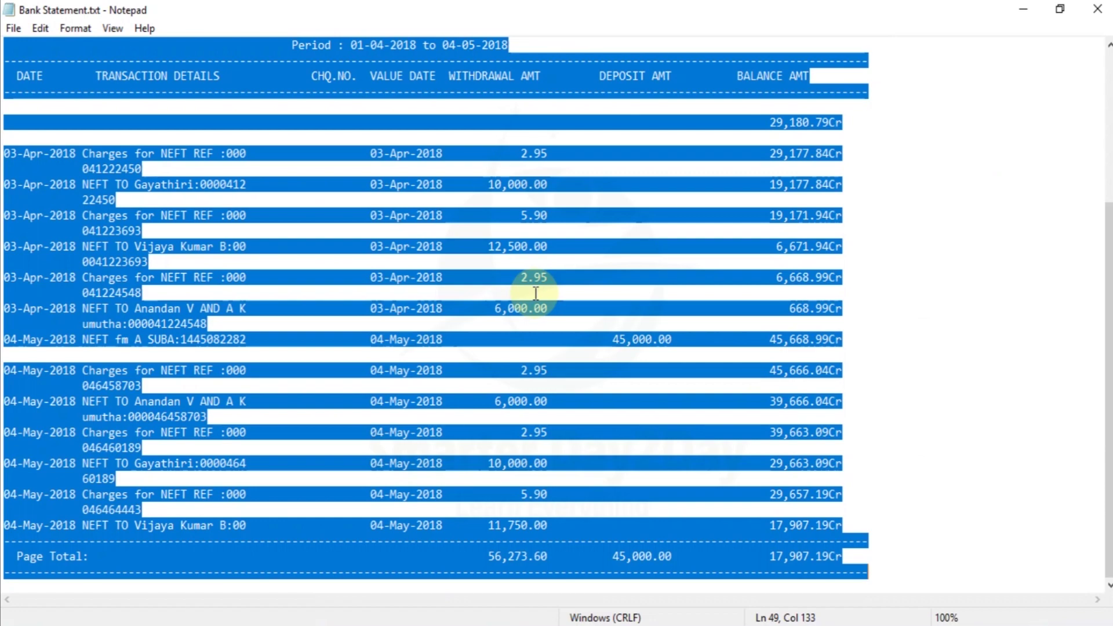
{"action": "key", "text": "alt+Tab"}
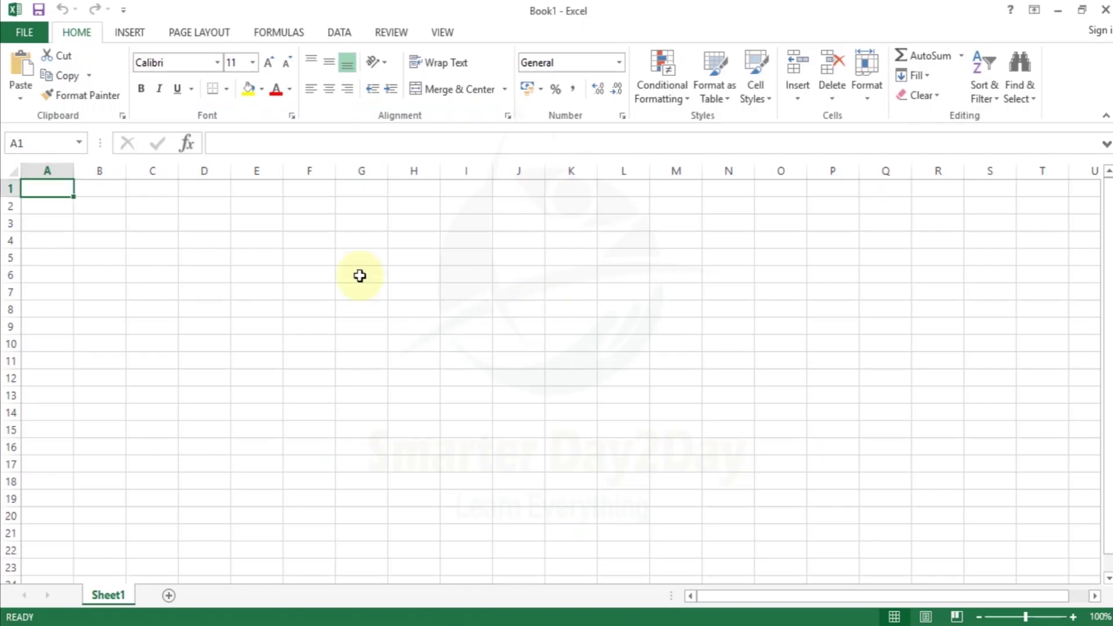
Paste the statement text into cell A1 of Book1 and select column A
{"action": "left_click", "coordinate": [19, 97]}
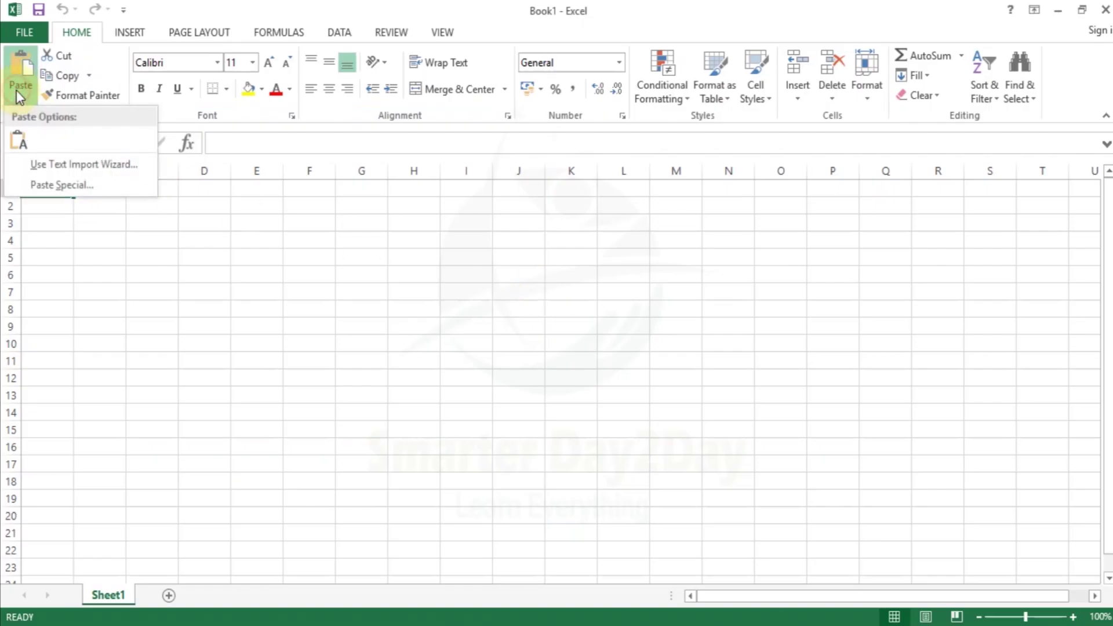
{"action": "left_click", "coordinate": [146, 228]}
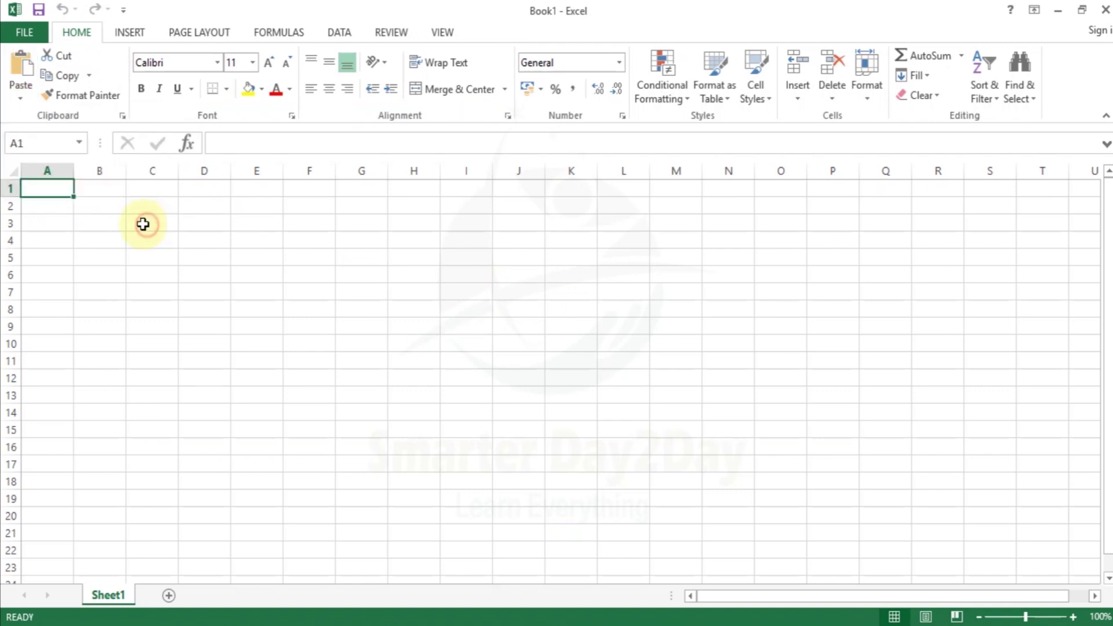
{"action": "key", "text": "ctrl+v"}
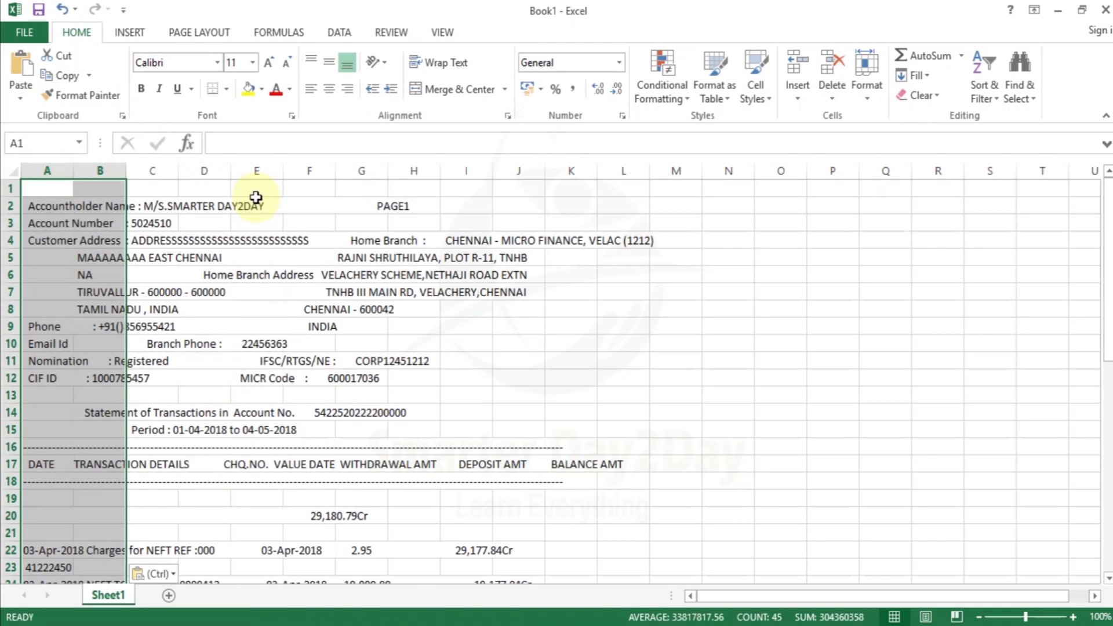
{"action": "left_click", "coordinate": [255, 198]}
{"action": "left_click", "coordinate": [50, 168]}
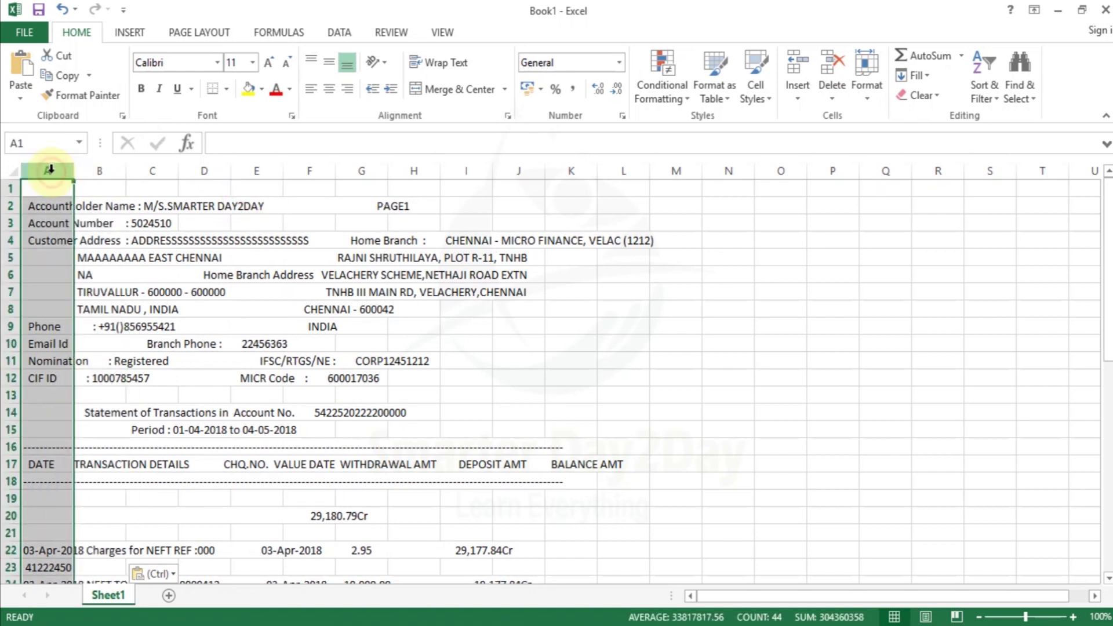
{"action": "left_click", "coordinate": [346, 70]}
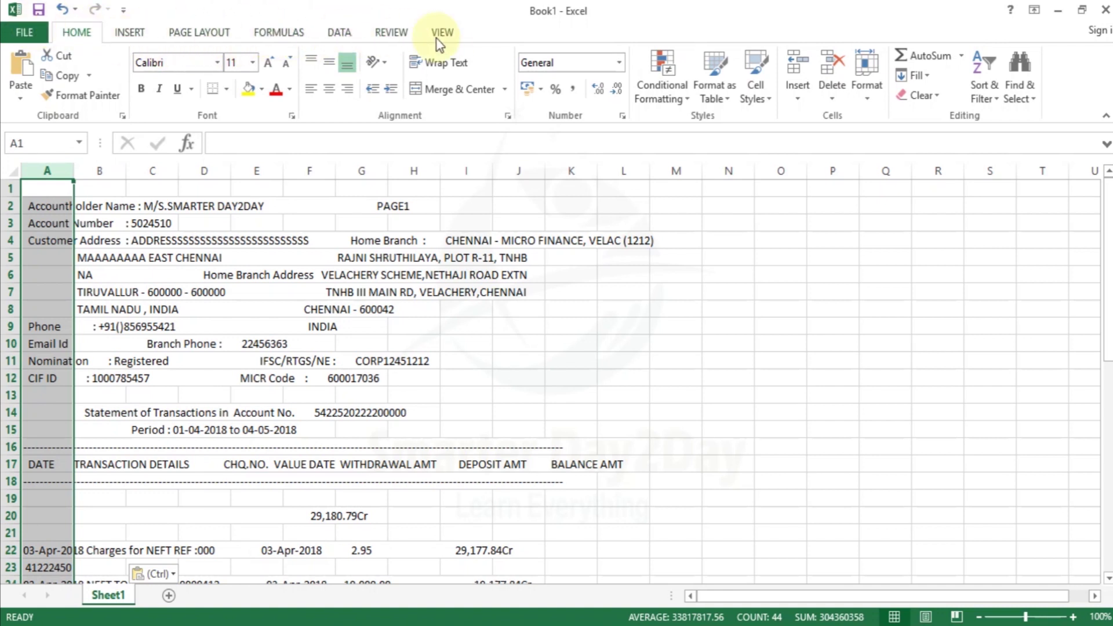
{"action": "left_click", "coordinate": [336, 32]}
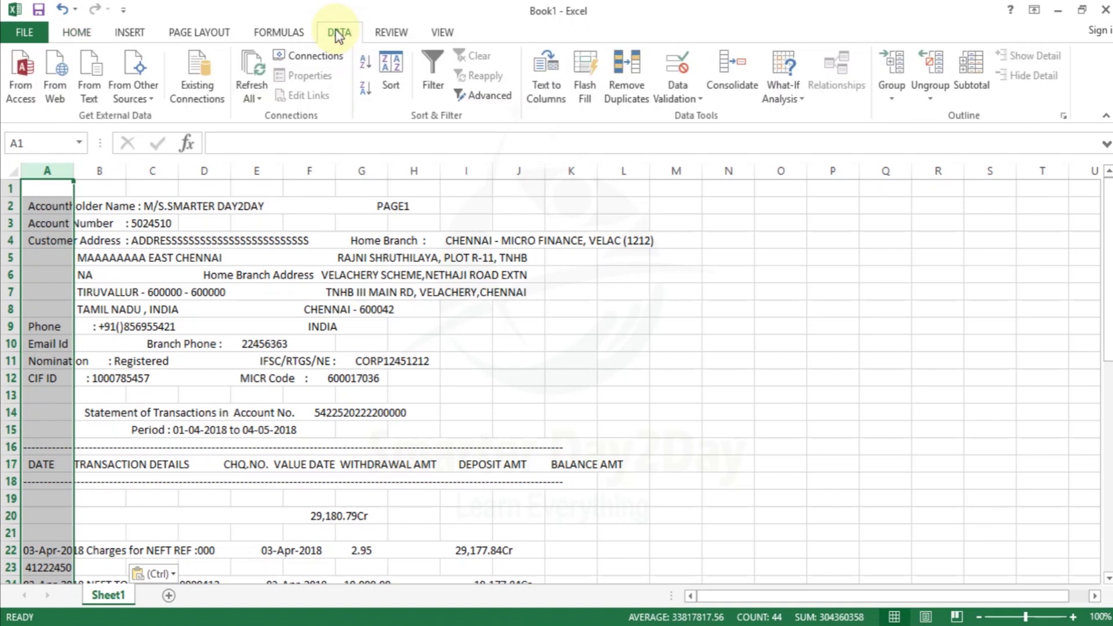
Start Text to Columns on column A as Fixed width, checking character positions in Notepad
{"action": "left_click", "coordinate": [547, 92]}
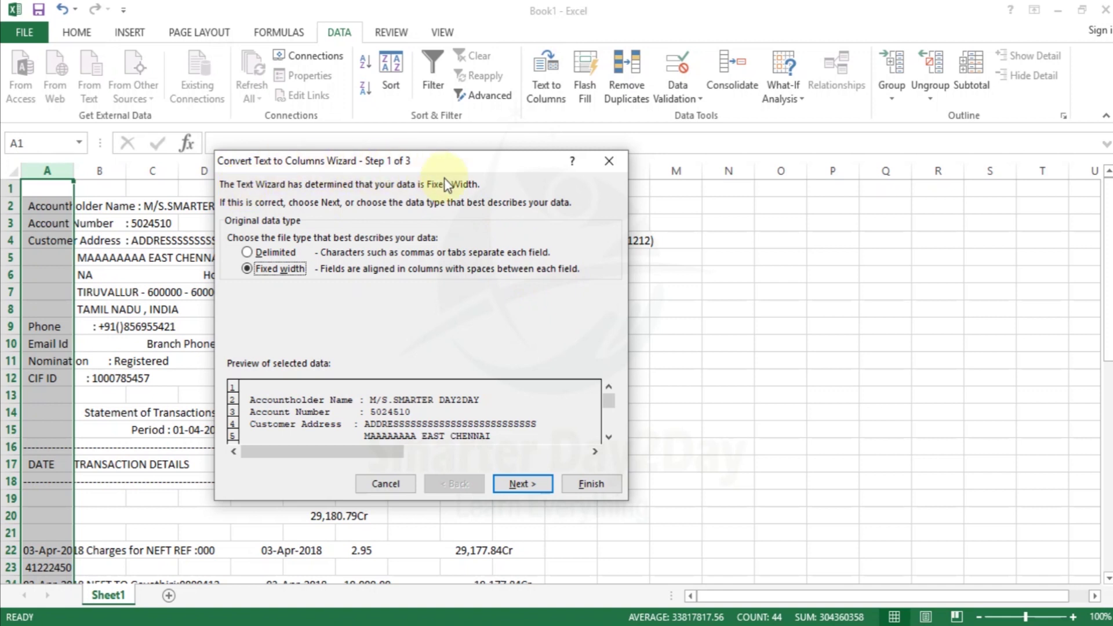
{"action": "left_click_drag", "start_coordinate": [476, 161], "coordinate": [485, 127]}
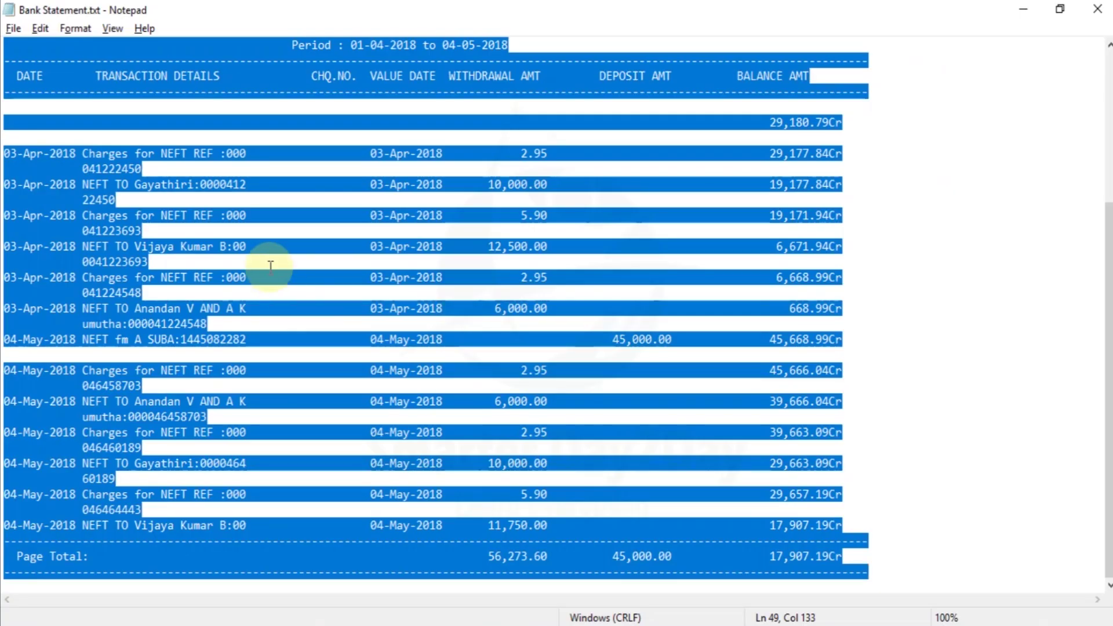
{"action": "left_click", "coordinate": [280, 256]}
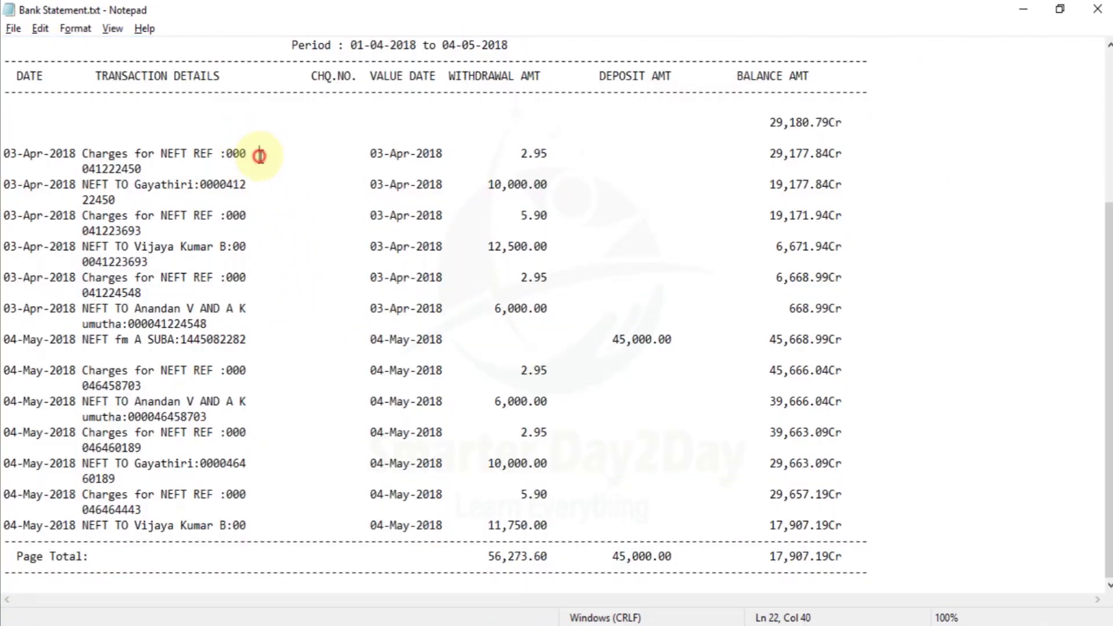
{"action": "left_click_drag", "start_coordinate": [260, 154], "coordinate": [306, 153]}
{"action": "left_click", "coordinate": [306, 154]}
{"action": "key", "text": "Left"}
{"action": "key", "text": "Left"}
{"action": "key", "text": "Left"}
{"action": "key", "text": "Right"}
{"action": "key", "text": "Right"}
{"action": "key", "text": "Right"}
{"action": "key", "text": "Right"}
{"action": "key", "text": "Right"}
{"action": "key", "text": "Right"}
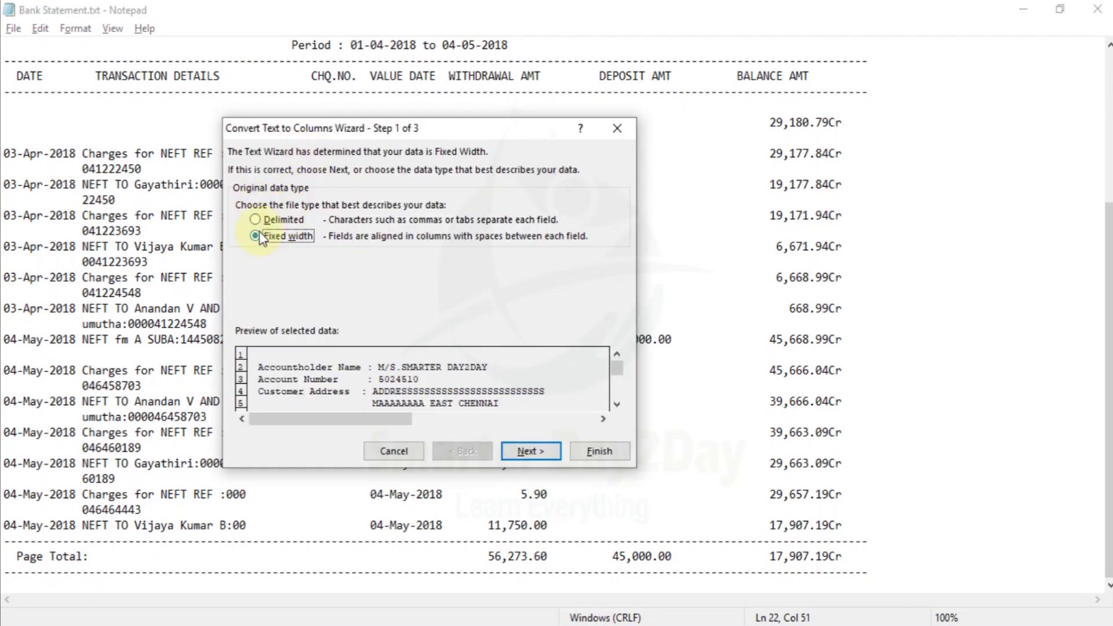
In Step 2, place a column break between DATE and TRANSACTION DETAILS
{"action": "left_click", "coordinate": [527, 451]}
{"action": "left_click_drag", "start_coordinate": [617, 376], "coordinate": [617, 391]}
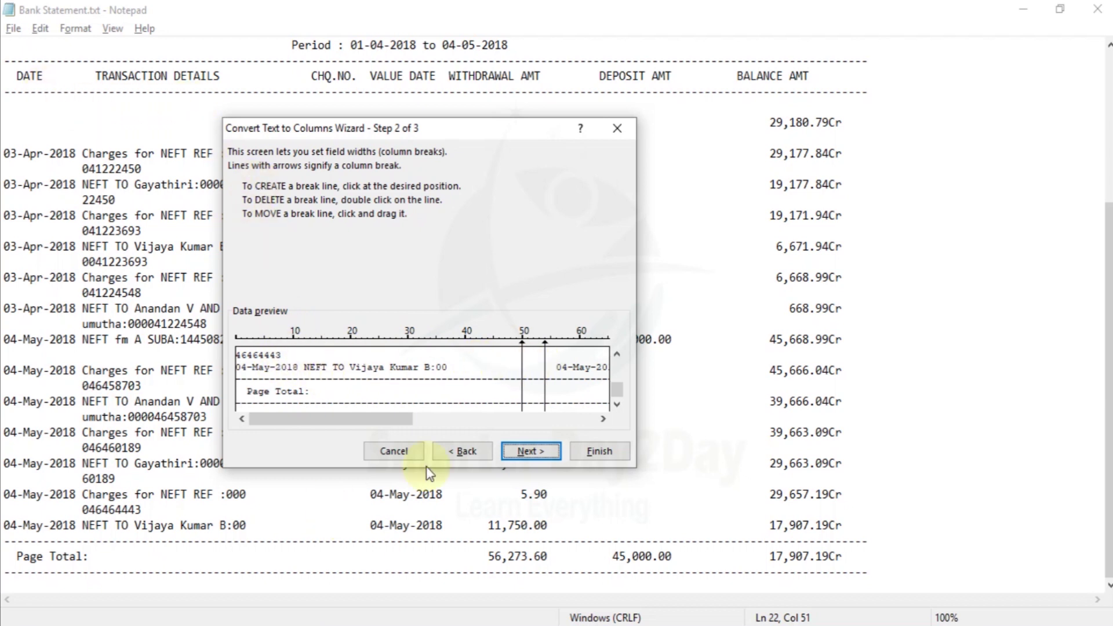
{"action": "left_click_drag", "start_coordinate": [616, 391], "coordinate": [616, 355]}
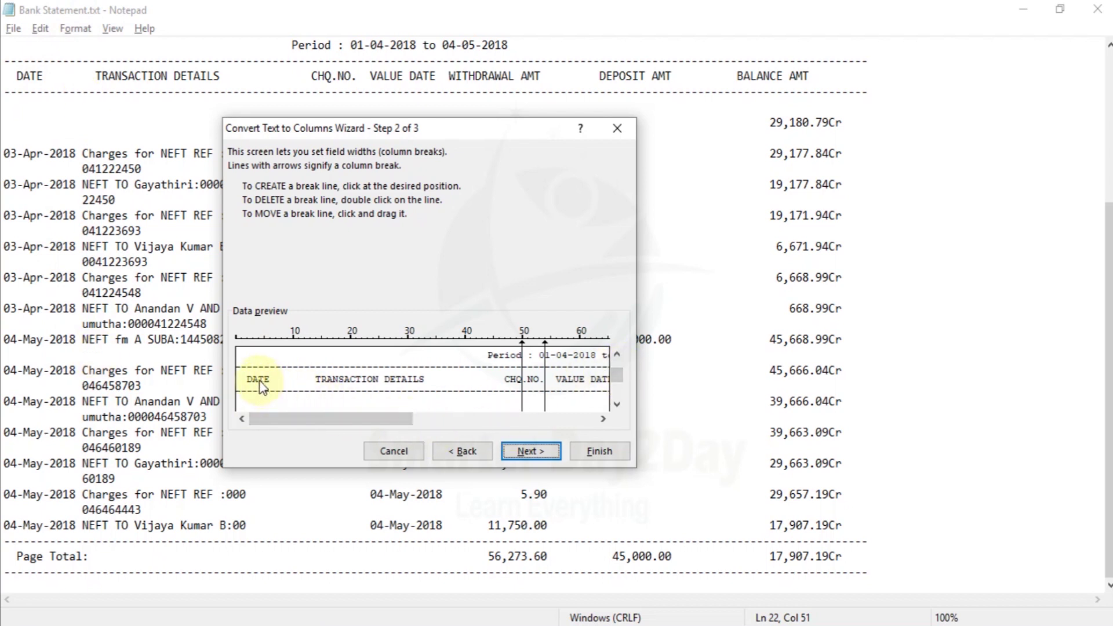
{"action": "left_click", "coordinate": [308, 341]}
{"action": "scroll", "coordinate": [619, 378], "scroll_direction": "down", "scroll_amount": 6}
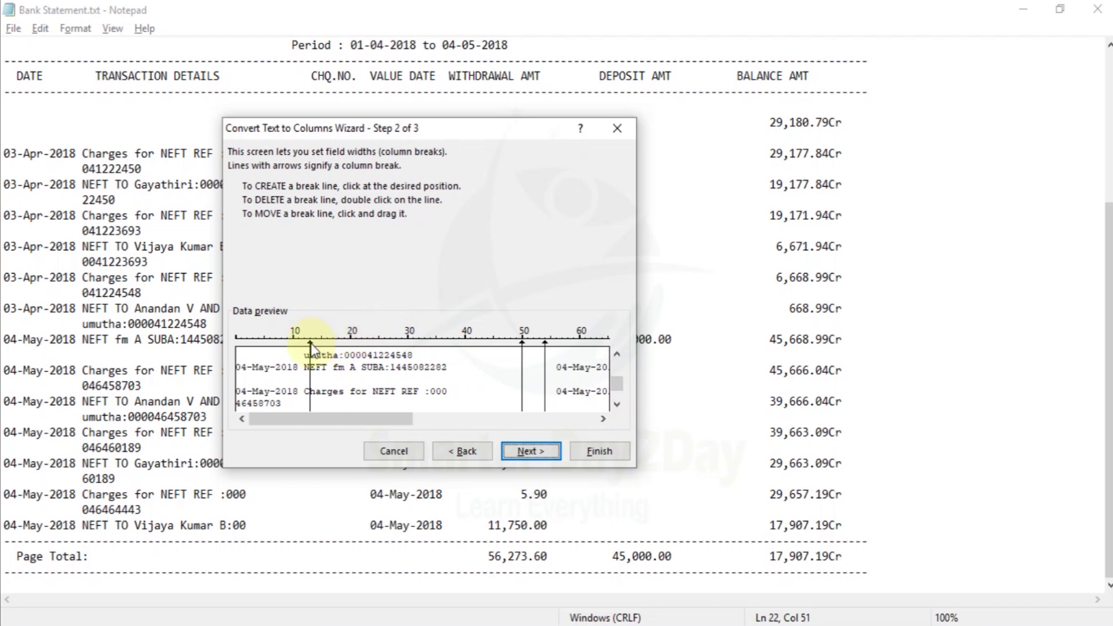
{"action": "left_click_drag", "start_coordinate": [311, 346], "coordinate": [302, 351]}
{"action": "left_click_drag", "start_coordinate": [301, 345], "coordinate": [302, 349]}
Add a break just before CHQ.NO. and remove the old break inside it
{"action": "left_click_drag", "start_coordinate": [617, 384], "coordinate": [621, 383]}
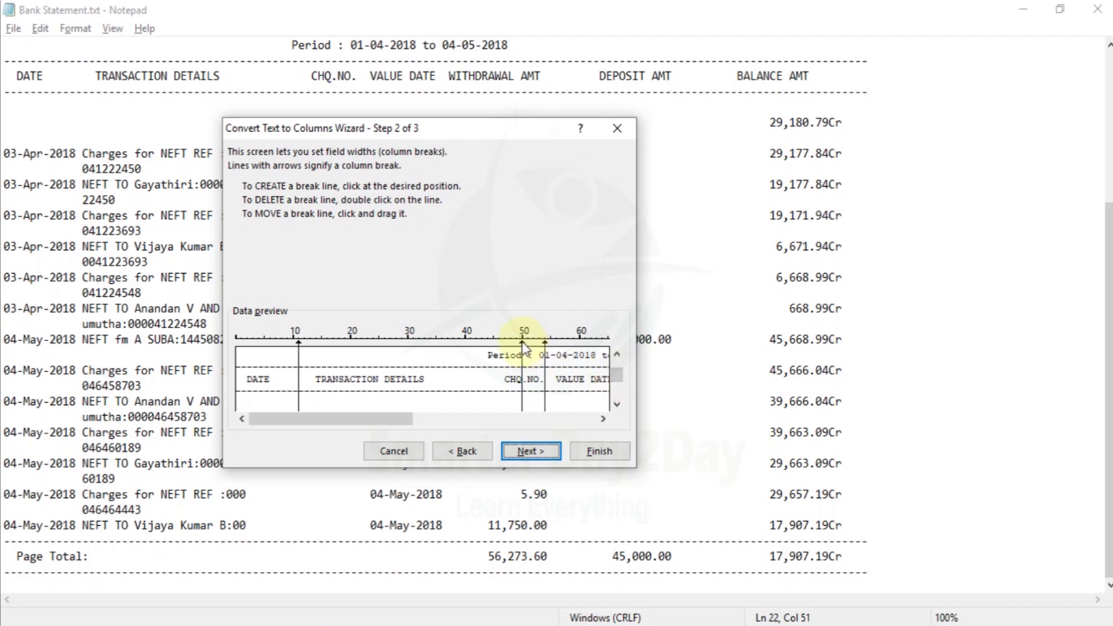
{"action": "left_click", "coordinate": [499, 352]}
{"action": "left_click_drag", "start_coordinate": [498, 348], "coordinate": [494, 349]}
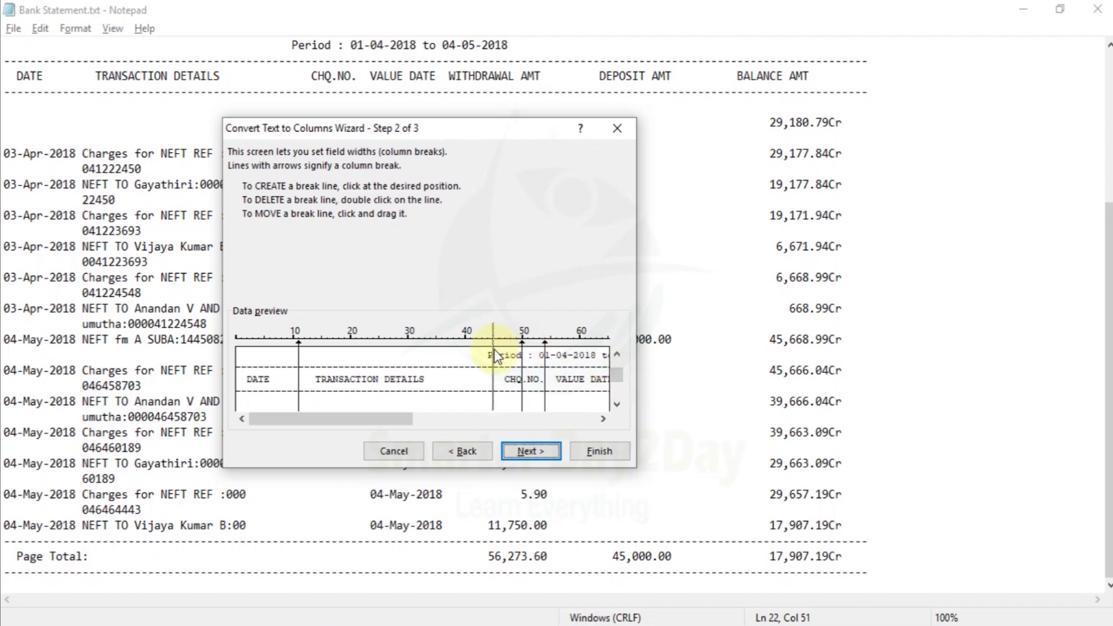
{"action": "left_click_drag", "start_coordinate": [494, 347], "coordinate": [500, 343]}
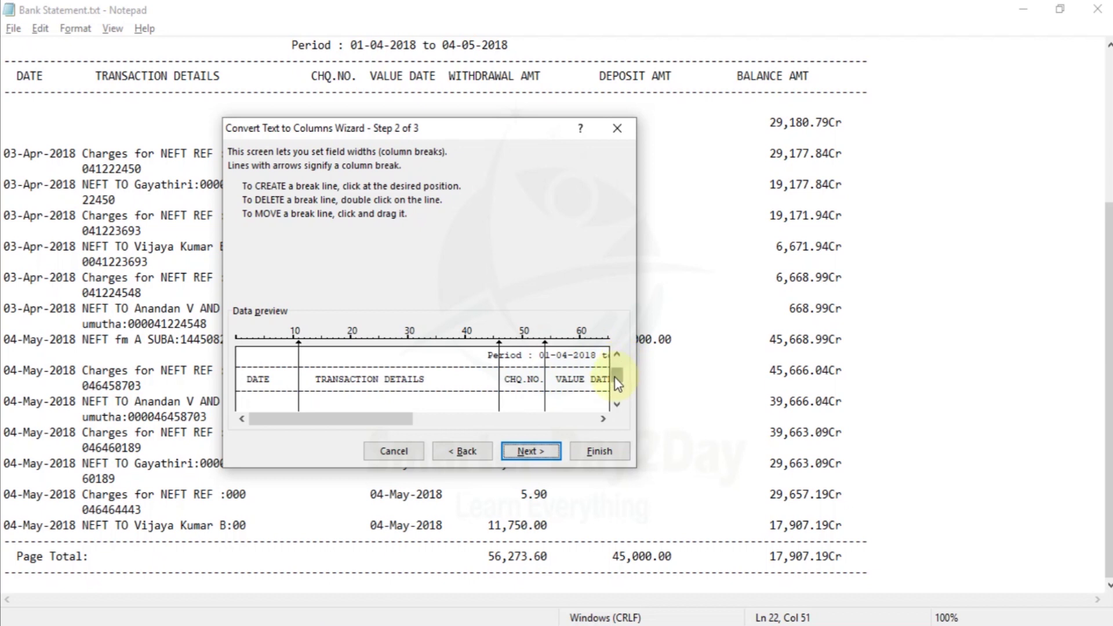
{"action": "mouse_move", "coordinate": [616, 375]}
{"action": "left_mouse_down"}
{"action": "mouse_move", "coordinate": [616, 386]}
{"action": "mouse_move", "coordinate": [616, 369]}
{"action": "left_mouse_up"}
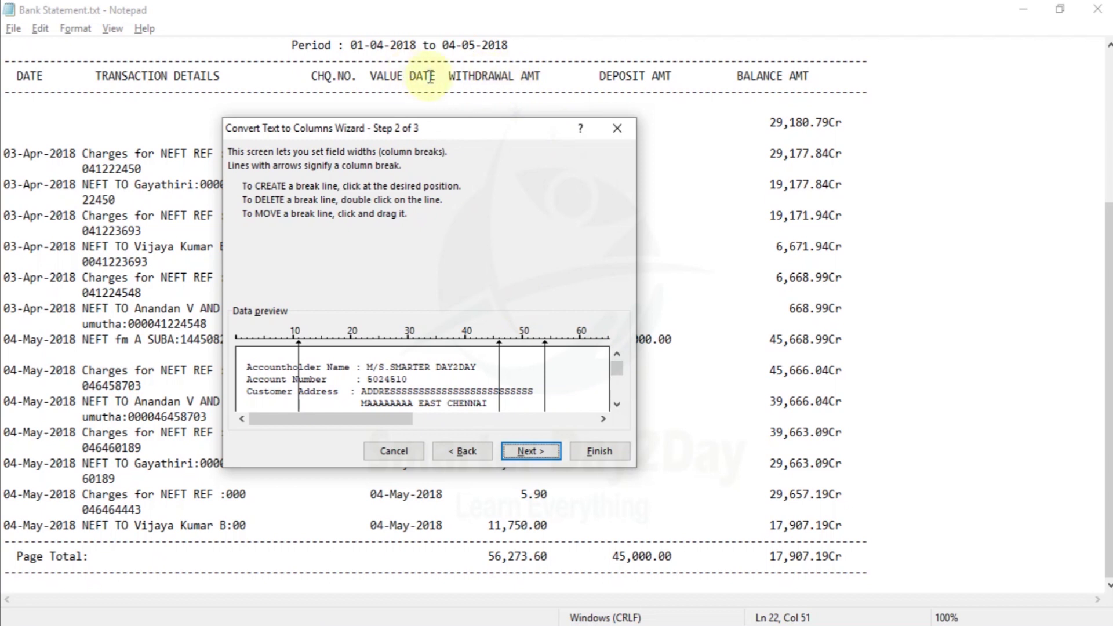
Adjust the breaks around the amount columns, comparing positions against the Notepad statement
{"action": "left_click_drag", "start_coordinate": [394, 415], "coordinate": [474, 409]}
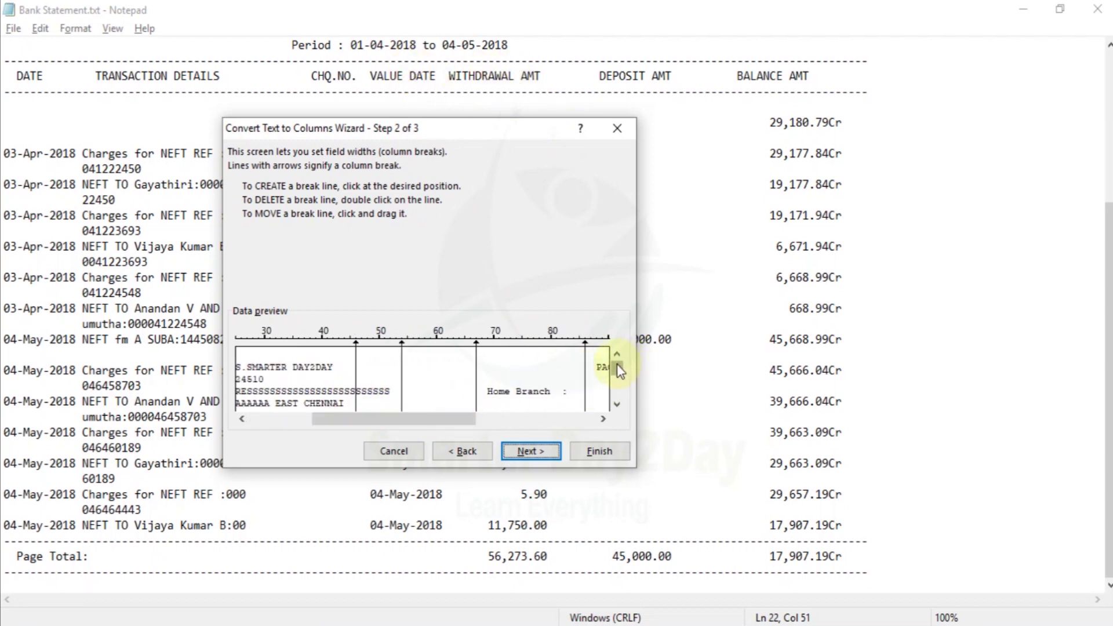
{"action": "left_click_drag", "start_coordinate": [617, 362], "coordinate": [617, 369]}
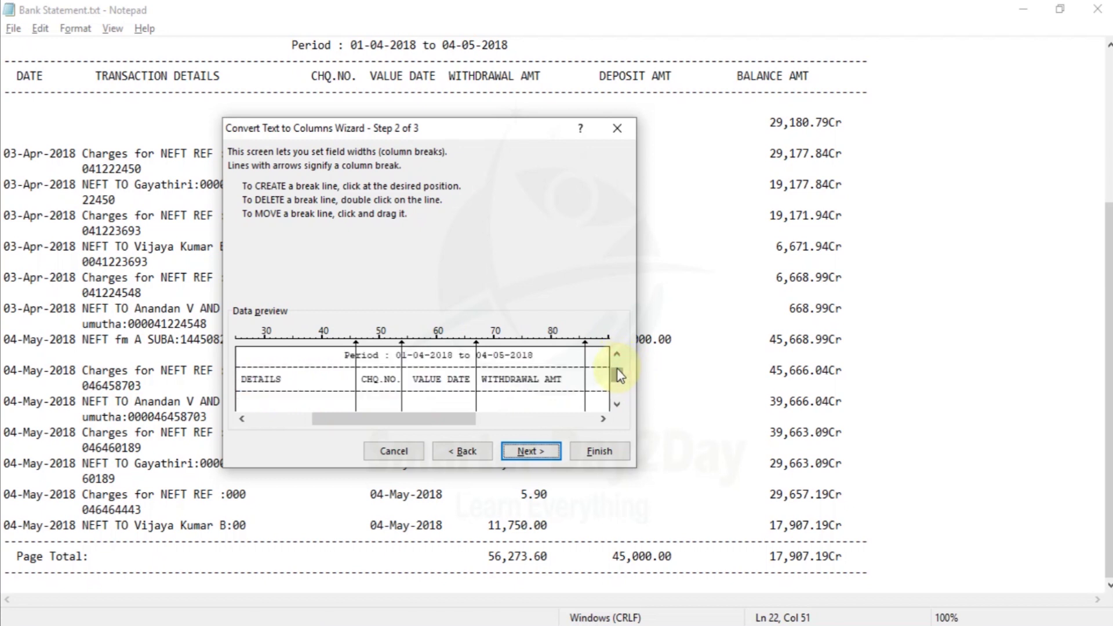
{"action": "left_click_drag", "start_coordinate": [450, 419], "coordinate": [486, 418]}
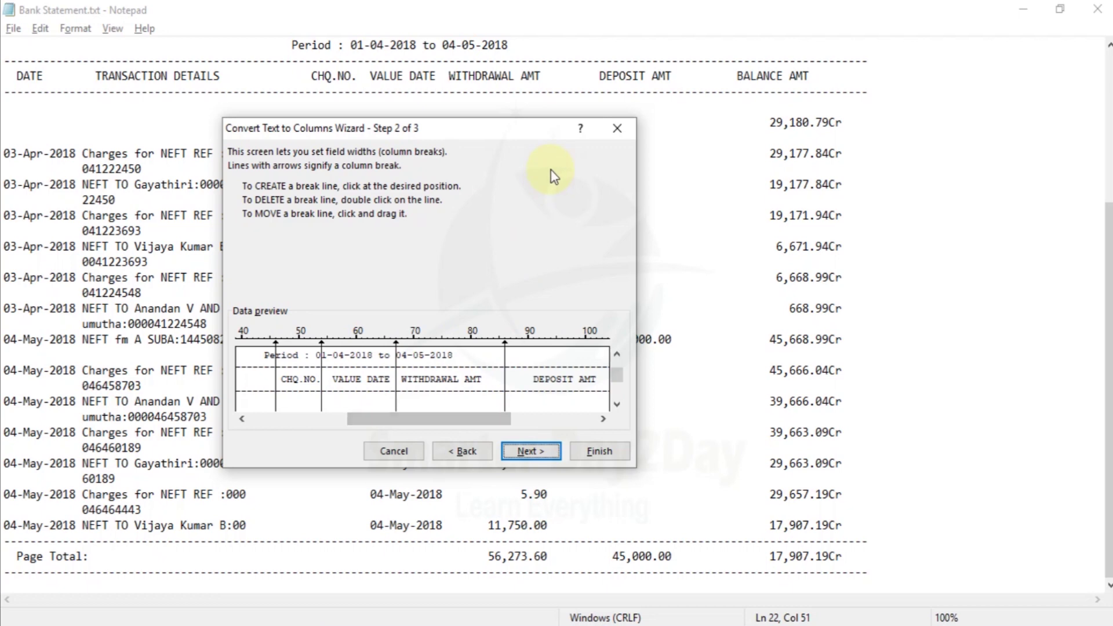
{"action": "left_click", "coordinate": [690, 182]}
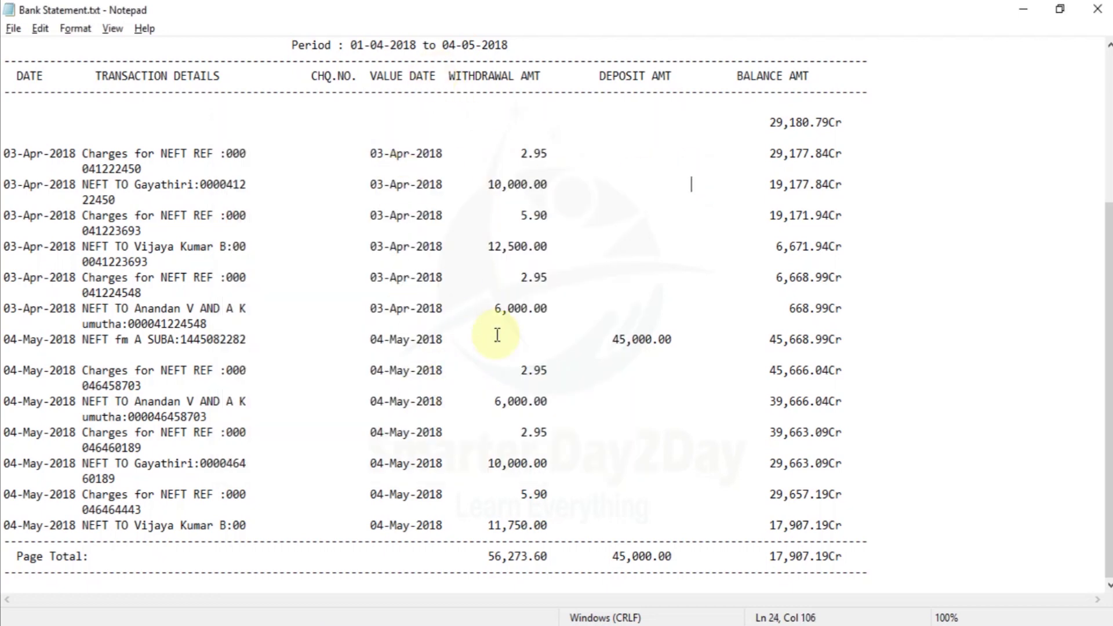
{"action": "key", "text": "alt+Tab"}
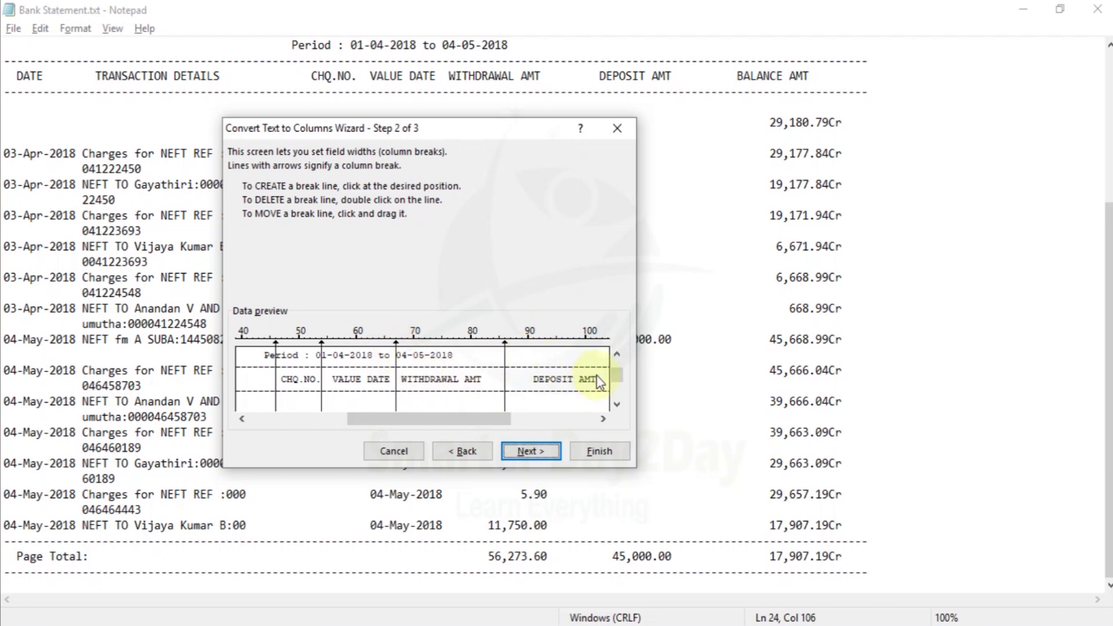
Add a column break near the 130 mark after the balance amounts
{"action": "left_click_drag", "start_coordinate": [618, 374], "coordinate": [618, 383]}
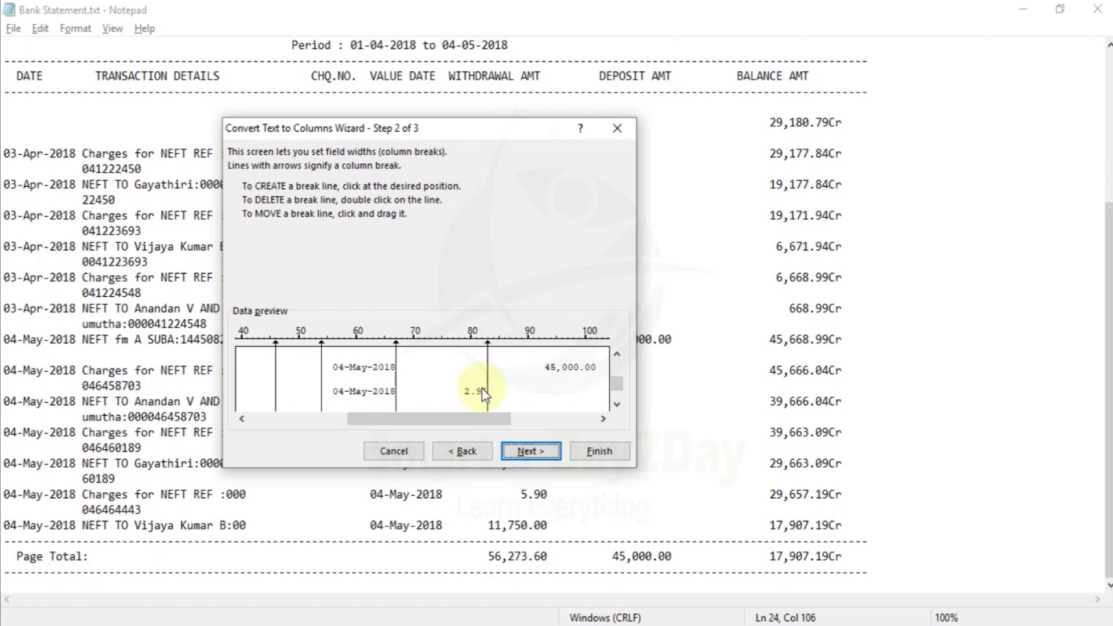
{"action": "left_click_drag", "start_coordinate": [488, 419], "coordinate": [537, 416]}
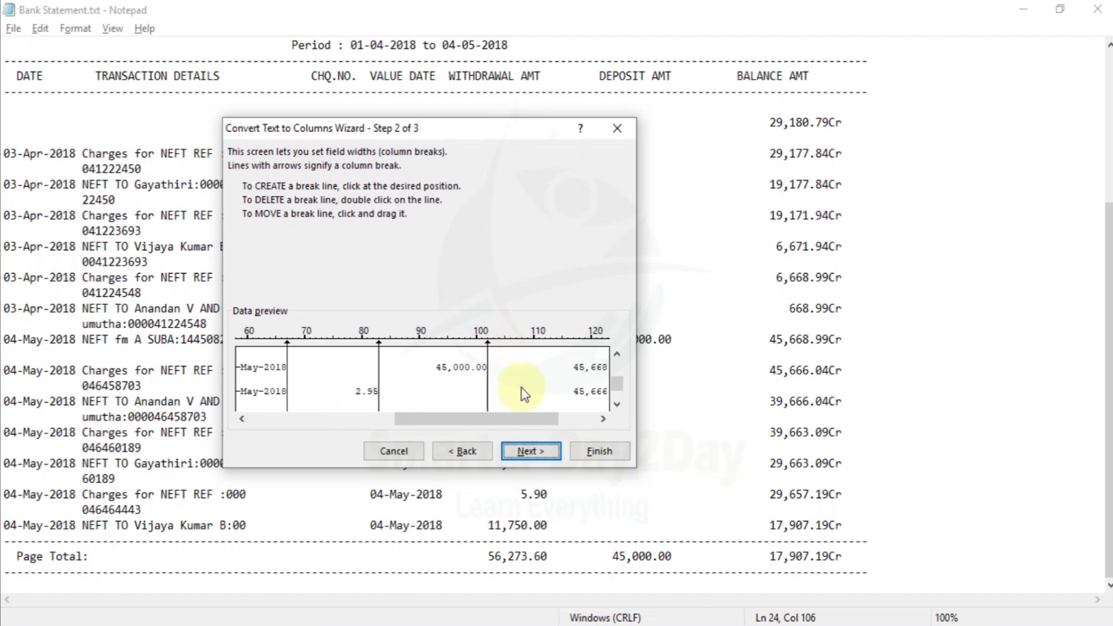
{"action": "left_click_drag", "start_coordinate": [508, 416], "coordinate": [558, 409]}
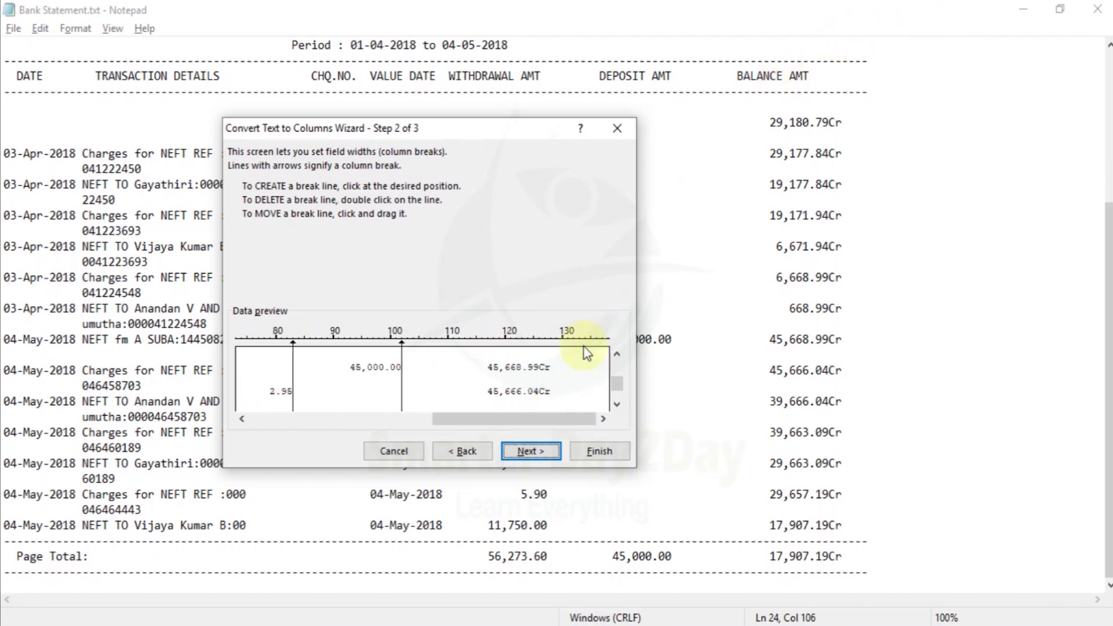
{"action": "left_click_drag", "start_coordinate": [600, 362], "coordinate": [557, 392]}
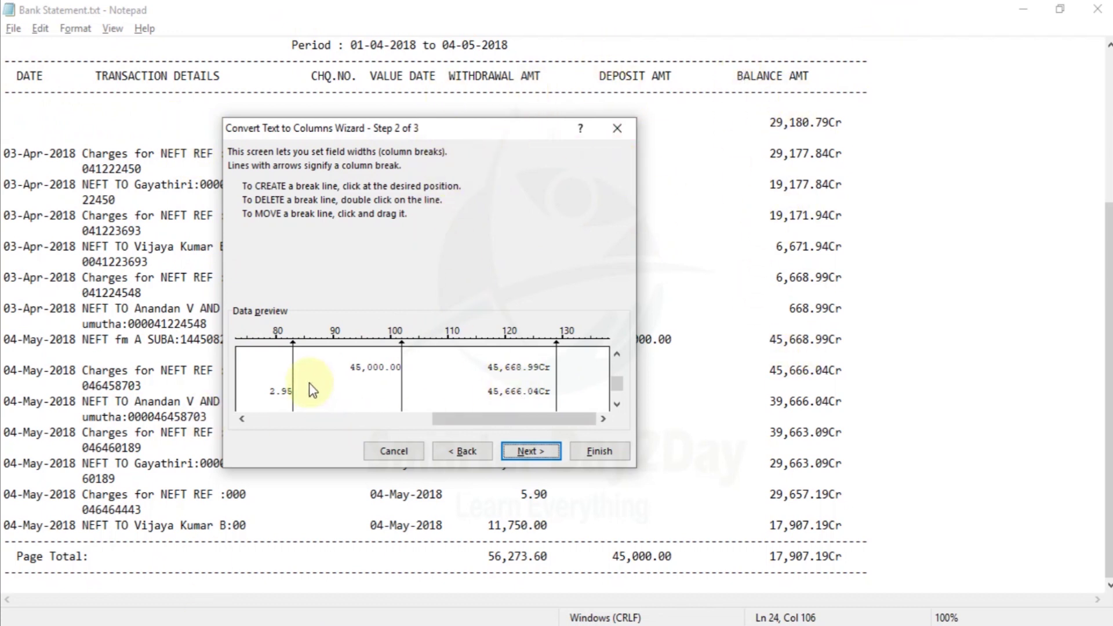
{"action": "left_click_drag", "start_coordinate": [581, 414], "coordinate": [420, 451]}
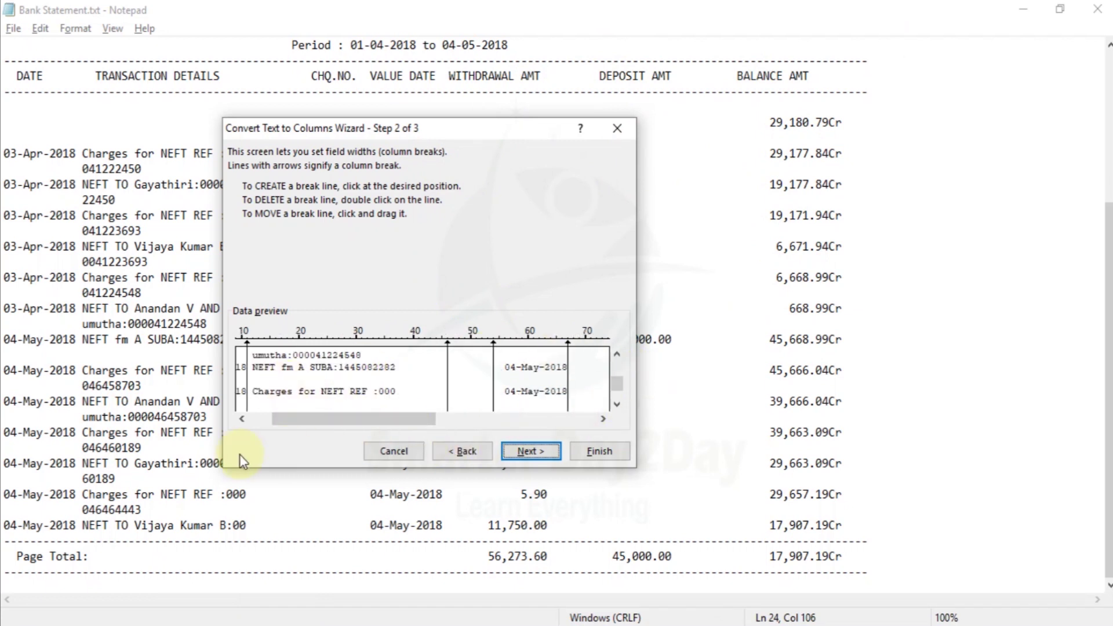
{"action": "left_click_drag", "start_coordinate": [341, 417], "coordinate": [274, 393]}
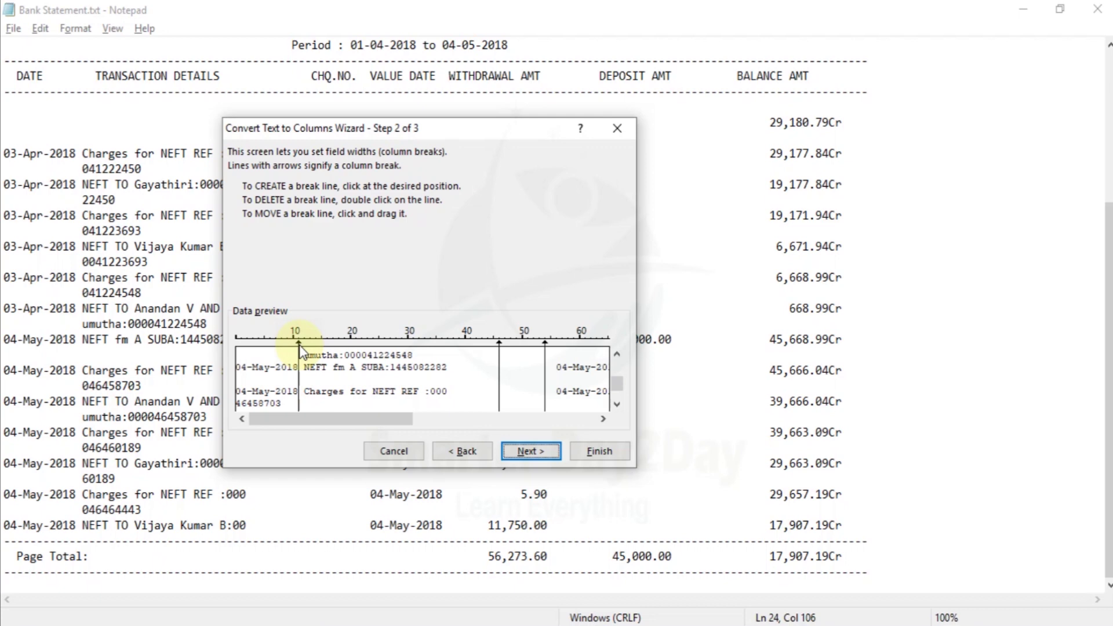
Finish the wizard and confirm replacing the existing sheet data
{"action": "left_click", "coordinate": [597, 450]}
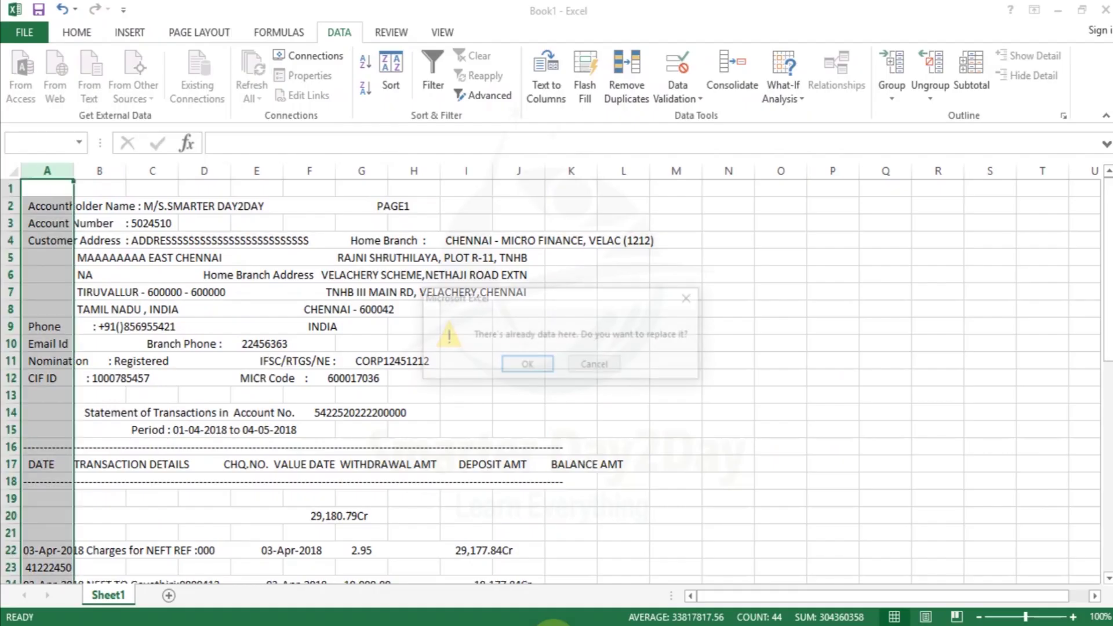
{"action": "left_click", "coordinate": [527, 366]}
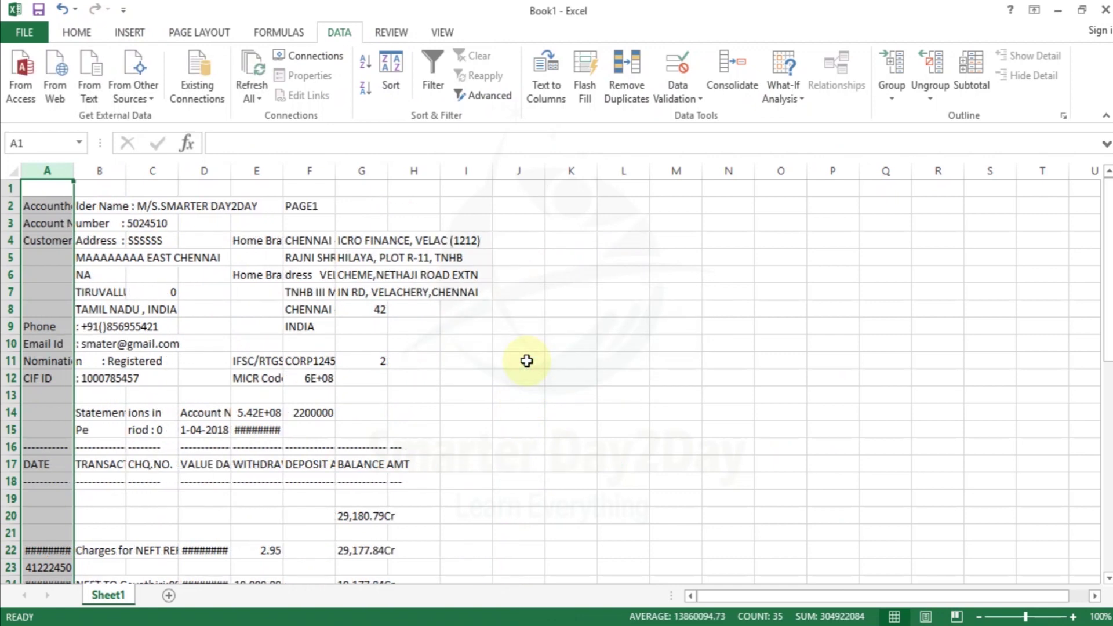
{"action": "left_click", "coordinate": [342, 347]}
{"action": "key", "text": "Down"}
{"action": "key", "text": "Down"}
{"action": "key", "text": "Down"}
{"action": "key", "text": "Down"}
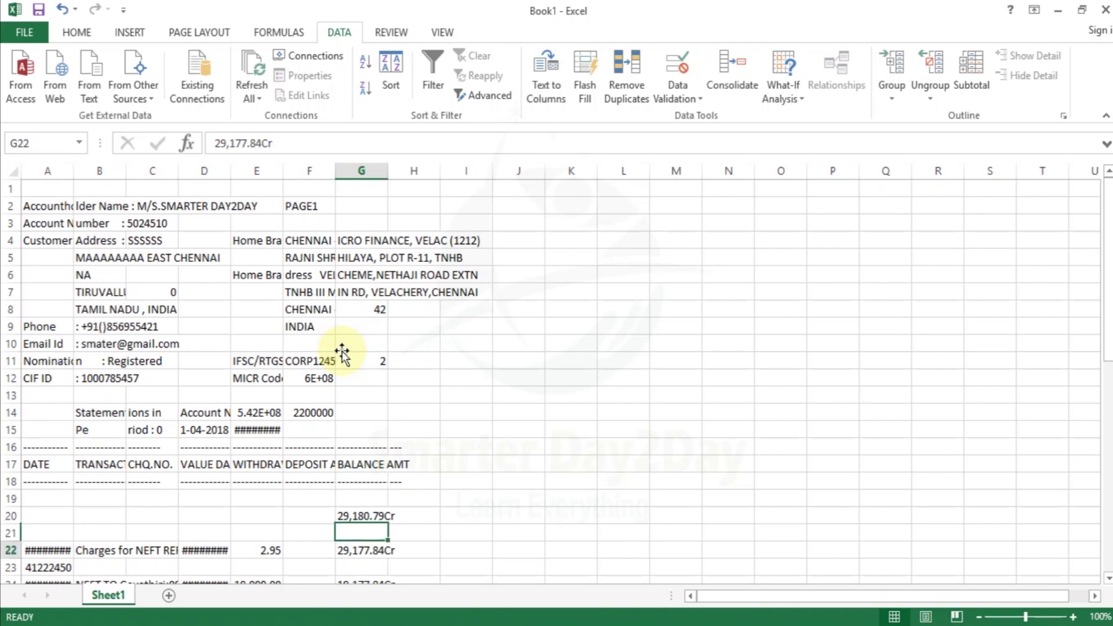
{"action": "key", "text": "Down"}
{"action": "key", "text": "Down"}
{"action": "key", "text": "Down"}
{"action": "key", "text": "Down"}
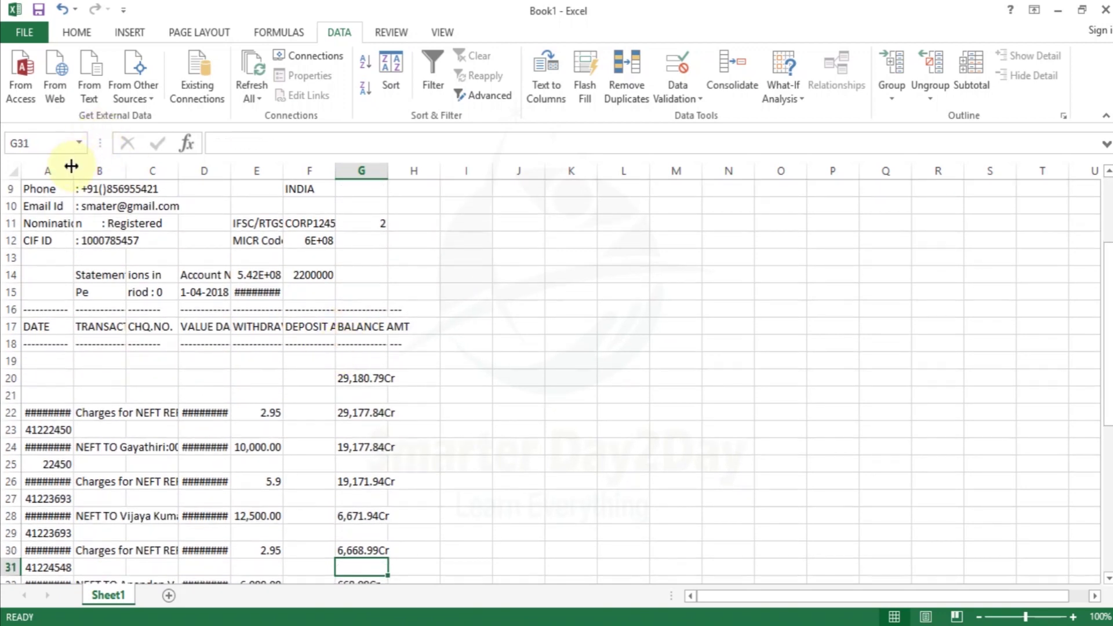
Widen column A and autofit columns B, D and E to show dates, details and amounts
{"action": "left_click_drag", "start_coordinate": [71, 165], "coordinate": [93, 165]}
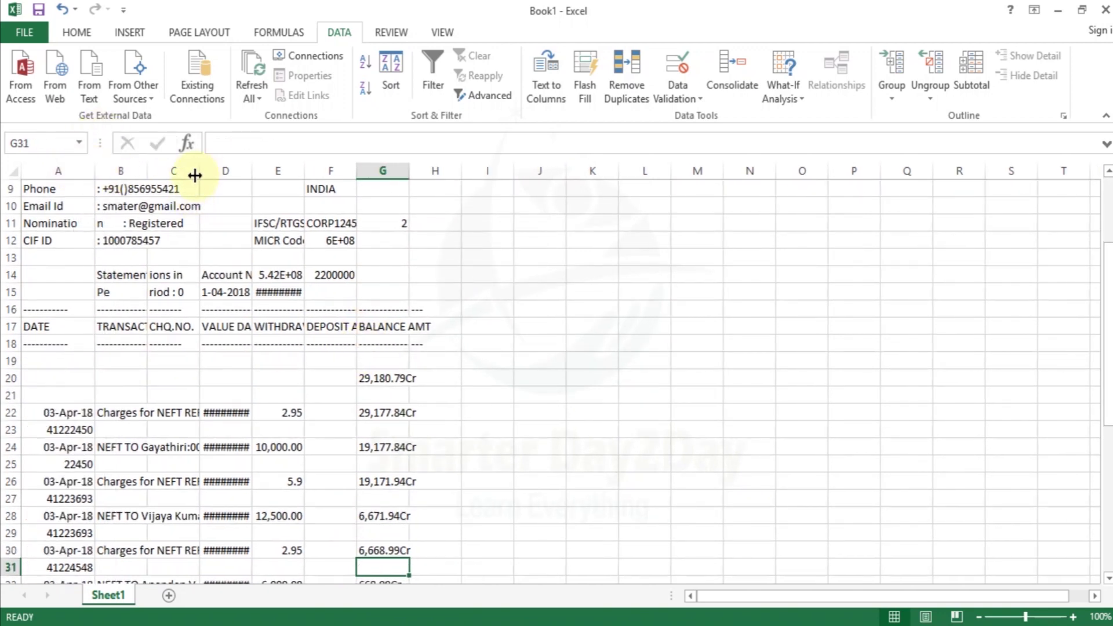
{"action": "double_click", "coordinate": [148, 170]}
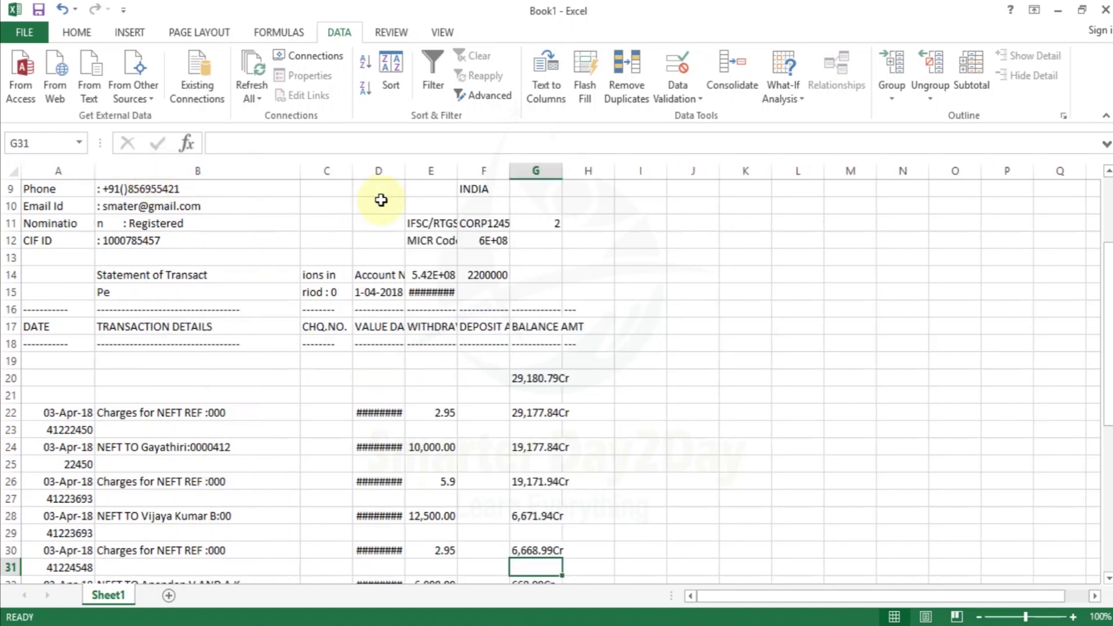
{"action": "double_click", "coordinate": [405, 171]}
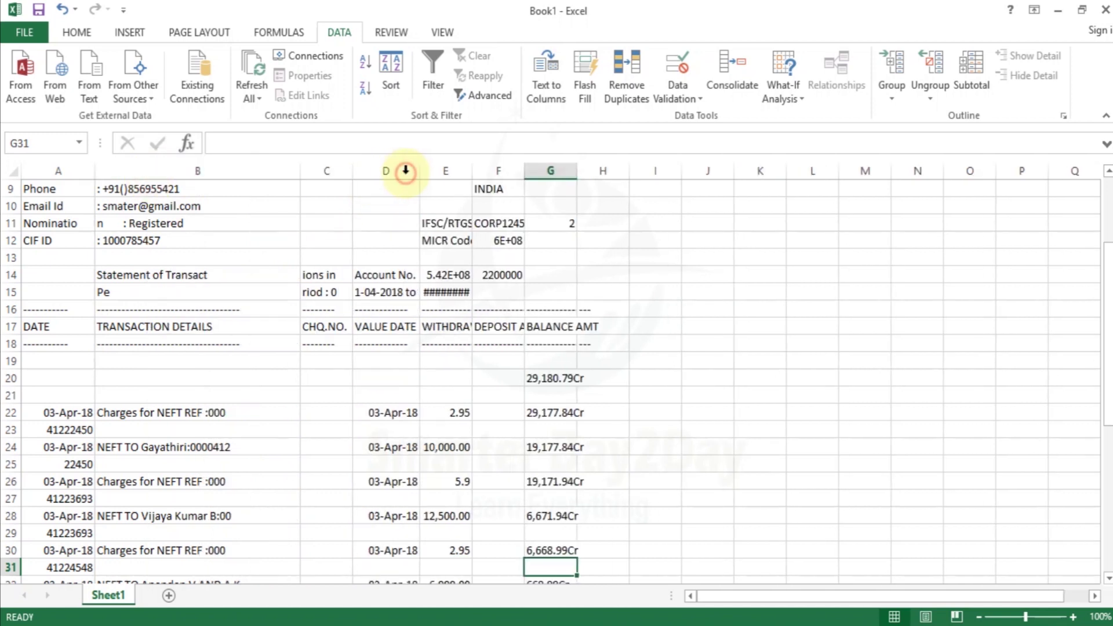
{"action": "double_click", "coordinate": [470, 170]}
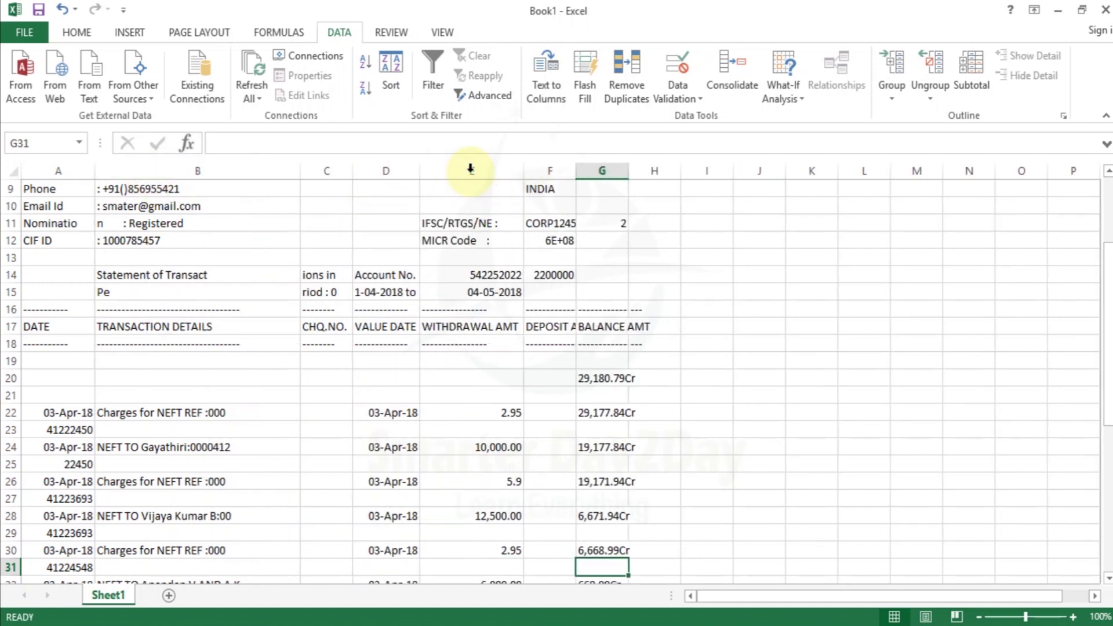
Compare the details in B22 with their continuation lines in column A below
{"action": "left_click", "coordinate": [260, 410]}
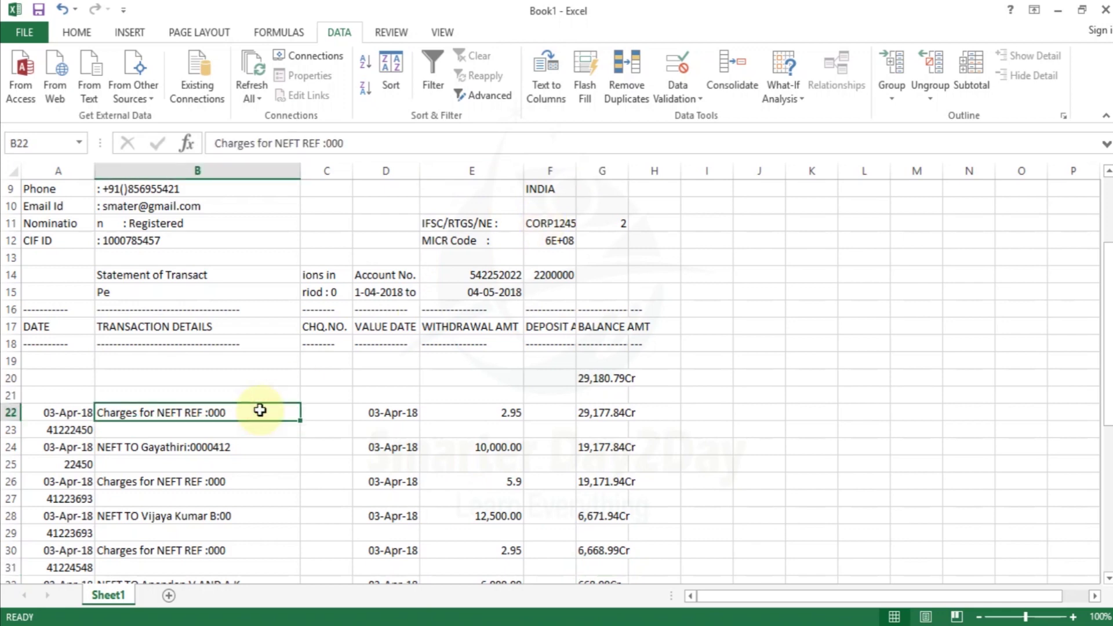
{"action": "key", "text": "Left"}
{"action": "key", "text": "Down"}
{"action": "key", "text": "Up"}
{"action": "key", "text": "Up"}
{"action": "key", "text": "Up"}
{"action": "key", "text": "Down"}
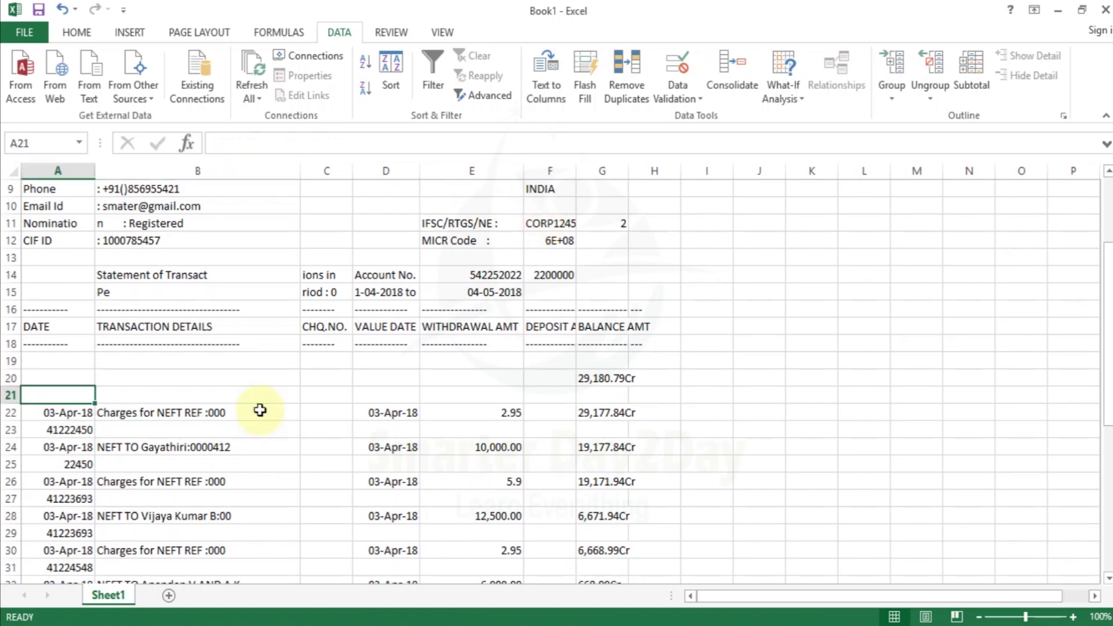
{"action": "key", "text": "Down"}
{"action": "key", "text": "Down"}
{"action": "key", "text": "Down"}
{"action": "key", "text": "Down"}
{"action": "key", "text": "Down"}
{"action": "key", "text": "Down"}
{"action": "key", "text": "Right"}
{"action": "key", "text": "Down"}
{"action": "key", "text": "Down"}
{"action": "key", "text": "Down"}
{"action": "key", "text": "Up"}
{"action": "key", "text": "Up"}
{"action": "key", "text": "Up"}
{"action": "key", "text": "Up"}
{"action": "key", "text": "Up"}
{"action": "key", "text": "Up"}
{"action": "key", "text": "Up"}
{"action": "key", "text": "Up"}
{"action": "key", "text": "Up"}
{"action": "key", "text": "Up"}
{"action": "key", "text": "Up"}
{"action": "key", "text": "Down"}
{"action": "key", "text": "Left"}
{"action": "key", "text": "Right"}
{"action": "key", "text": "Up"}
{"action": "key", "text": "Down"}
{"action": "key", "text": "Left"}
{"action": "key", "text": "Right"}
{"action": "left_click", "coordinate": [333, 170]}
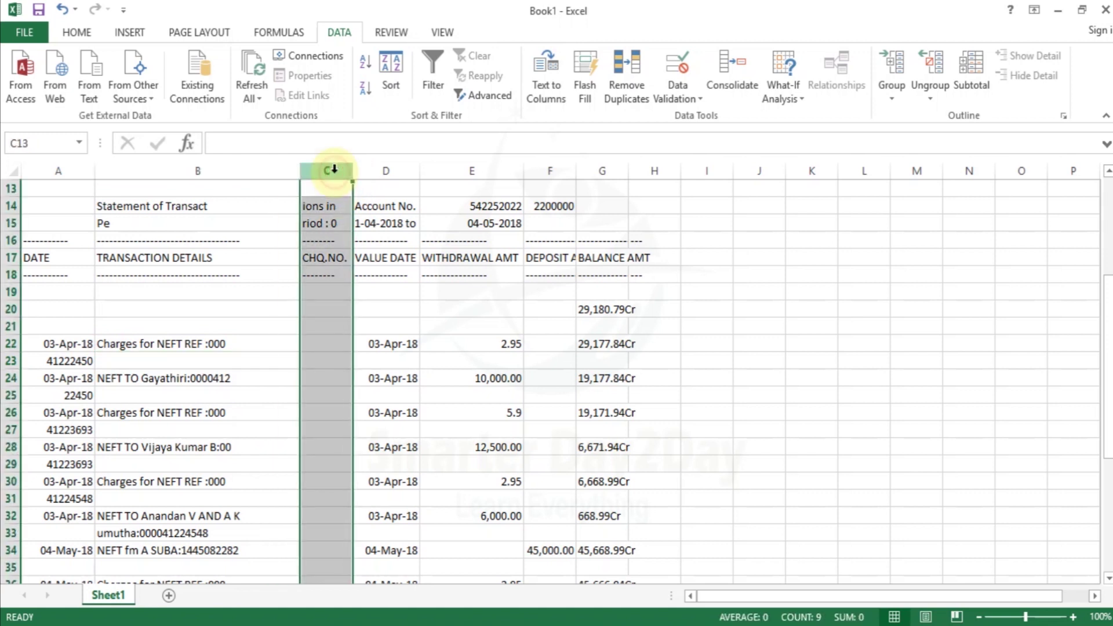
Insert a new column C and enter =B22&A23 in C22
{"action": "right_click", "coordinate": [334, 170]}
{"action": "left_click", "coordinate": [416, 293]}
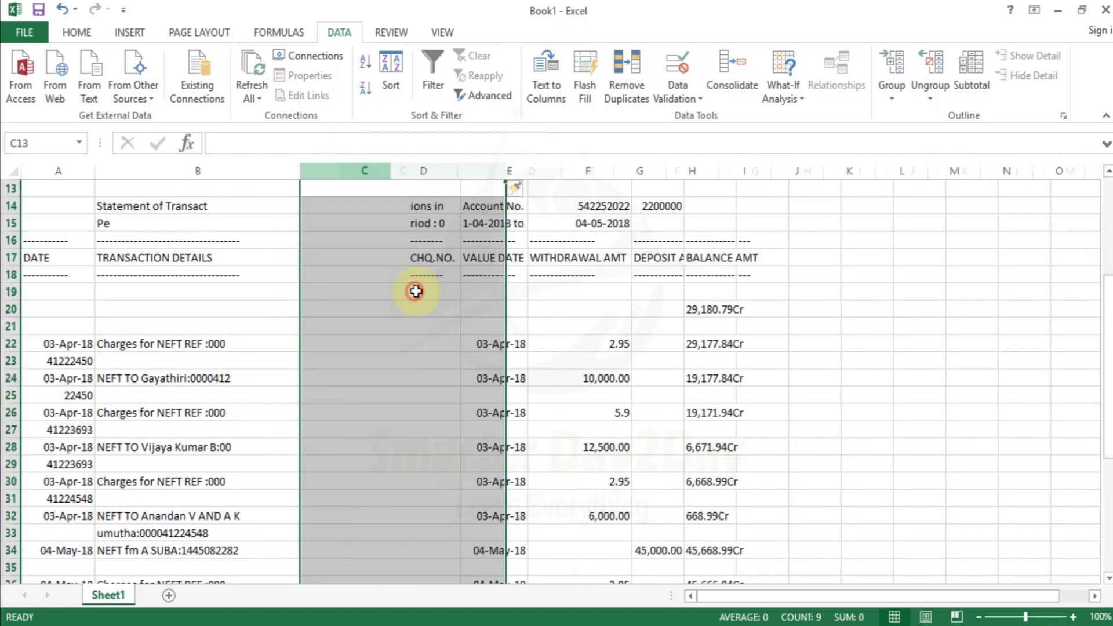
{"action": "left_click", "coordinate": [370, 284]}
{"action": "key", "text": "Down"}
{"action": "key", "text": "Down"}
{"action": "key", "text": "Down"}
{"action": "type", "text": "="}
{"action": "key", "text": "Left"}
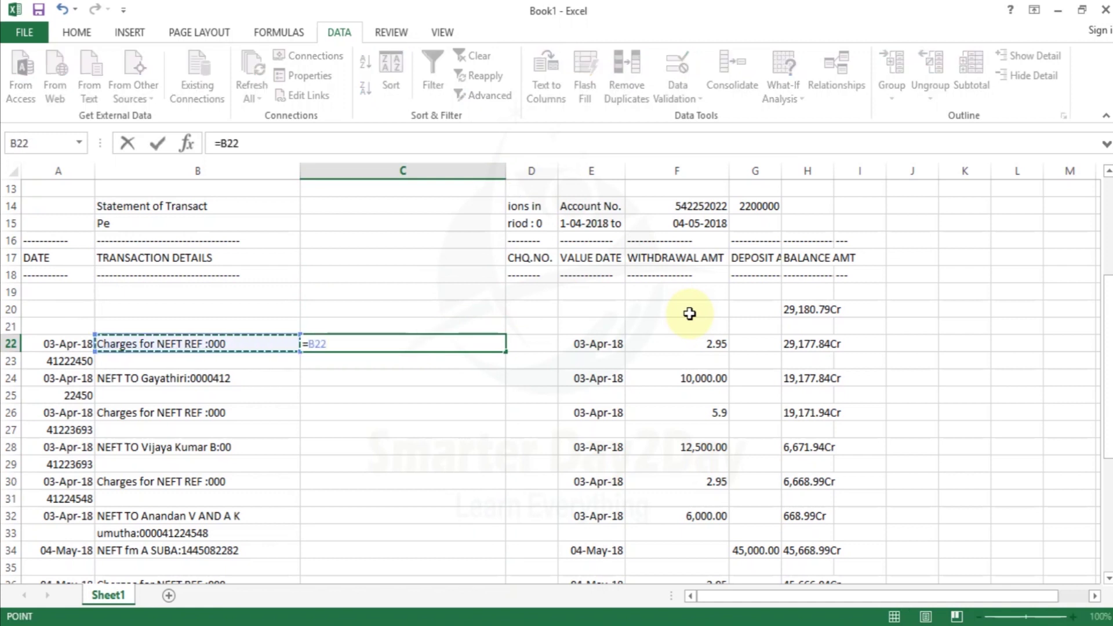
{"action": "type", "text": "&"}
{"action": "key", "text": "Left"}
{"action": "key", "text": "Left"}
{"action": "key", "text": "Down"}
{"action": "key", "text": "Return"}
Fill the joining formula down C22:C46 and copy the range
{"action": "key", "text": "Up"}
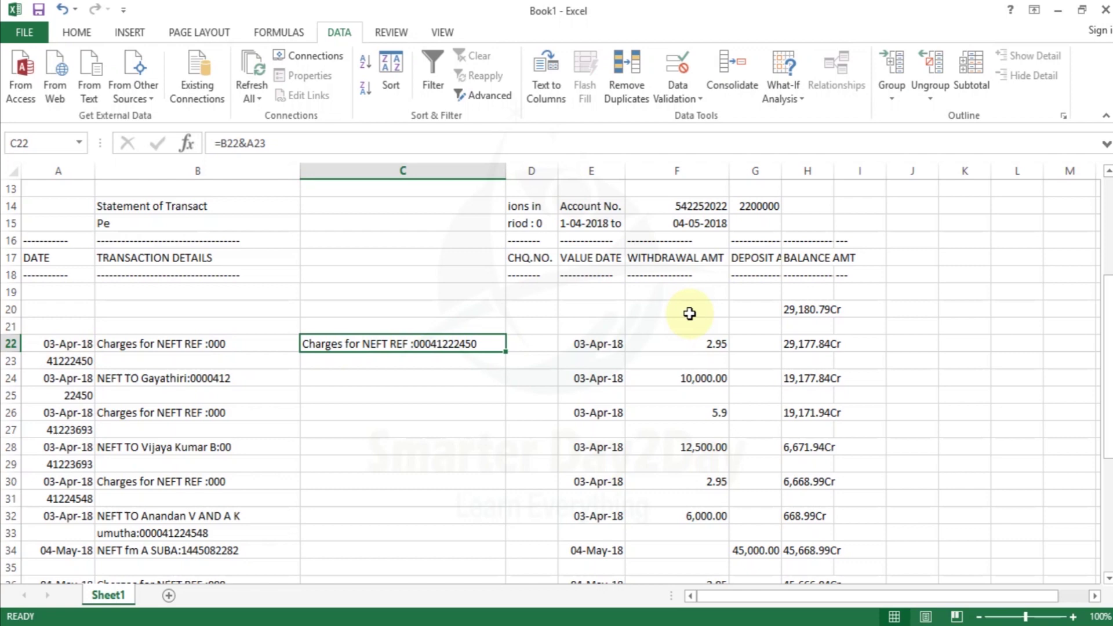
{"action": "key", "text": "ctrl+c"}
{"action": "key", "text": "shift+Down"}
{"action": "key", "text": "shift+Down"}
{"action": "key", "text": "shift+Down"}
{"action": "key", "text": "shift+Down"}
{"action": "key", "text": "shift+Down"}
{"action": "key", "text": "shift+Down"}
{"action": "key", "text": "shift+Down"}
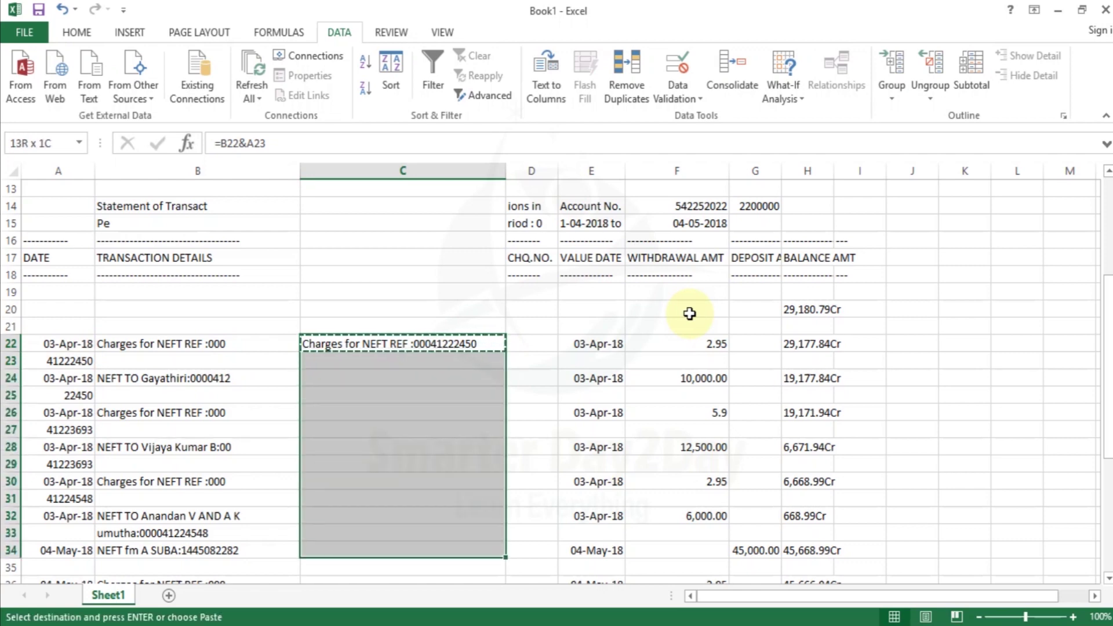
{"action": "key", "text": "shift+Down"}
{"action": "key", "text": "shift+Down"}
{"action": "key", "text": "shift+Down"}
{"action": "key", "text": "shift+Down"}
{"action": "key", "text": "shift+Down"}
{"action": "key", "text": "shift+Down"}
{"action": "key", "text": "shift+Down"}
{"action": "key", "text": "shift+Down"}
{"action": "key", "text": "shift+Down"}
{"action": "key", "text": "shift+Up"}
{"action": "key", "text": "shift+Up"}
{"action": "key", "text": "shift+Up"}
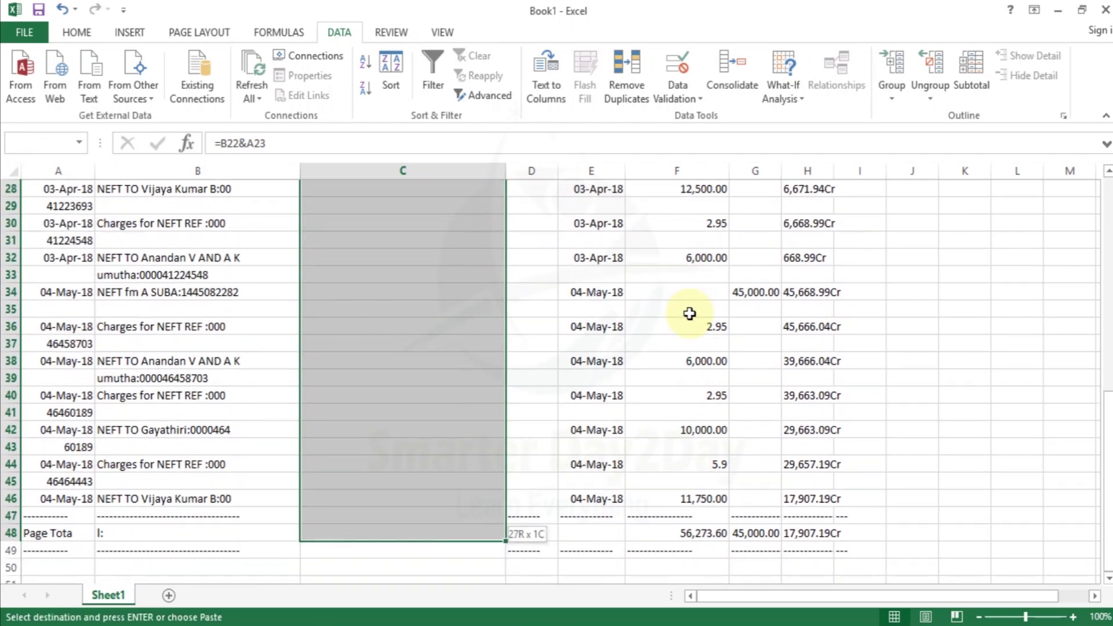
{"action": "key", "text": "shift+Up"}
{"action": "key", "text": "Return"}
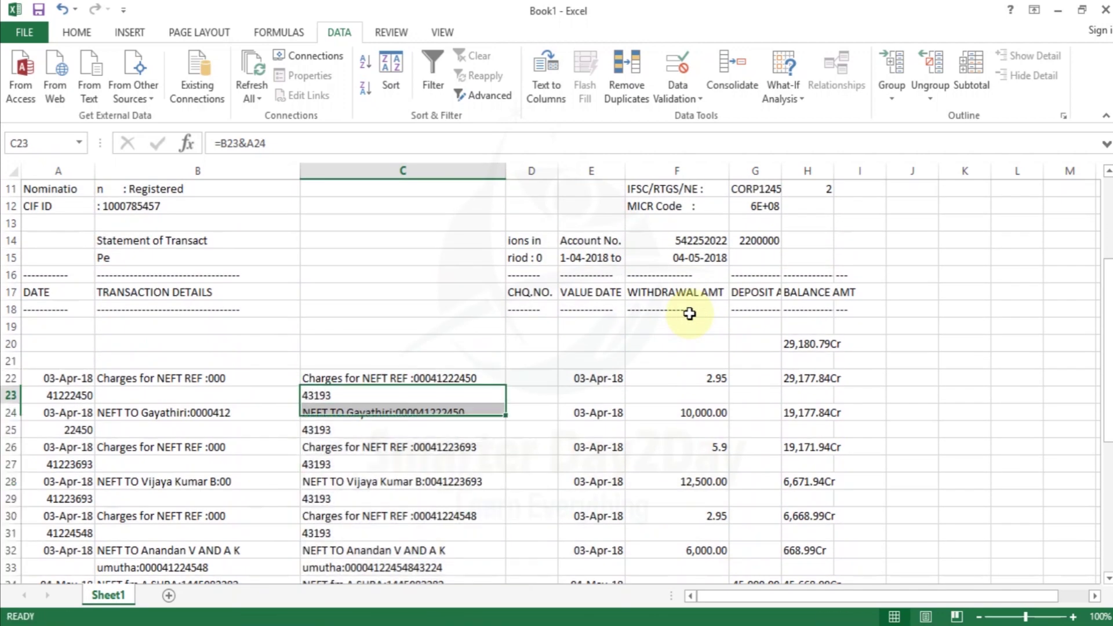
{"action": "key", "text": "ctrl+v"}
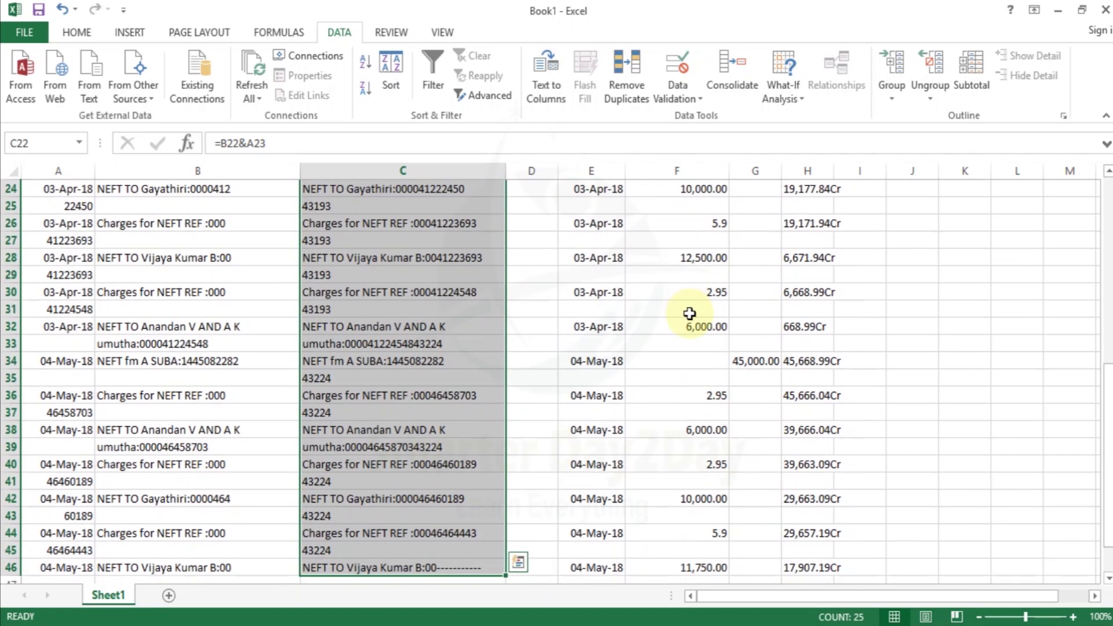
{"action": "key", "text": "ctrl+c"}
{"action": "key", "text": "ctrl+shift+Up"}
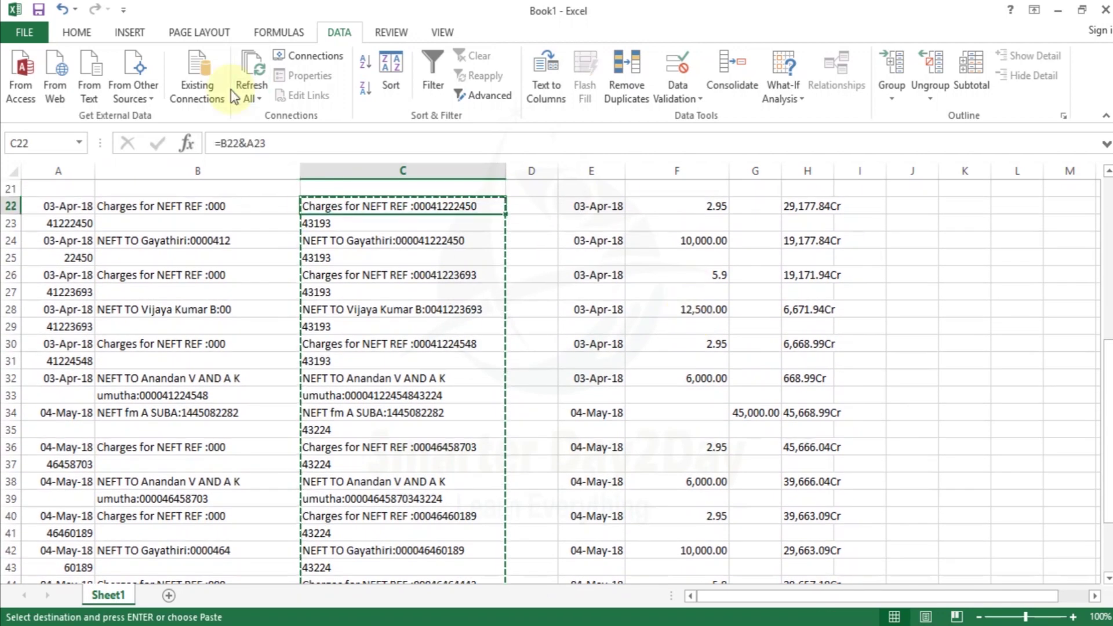
Paste the joined details in C22:C46 back as plain values
{"action": "left_click", "coordinate": [74, 32]}
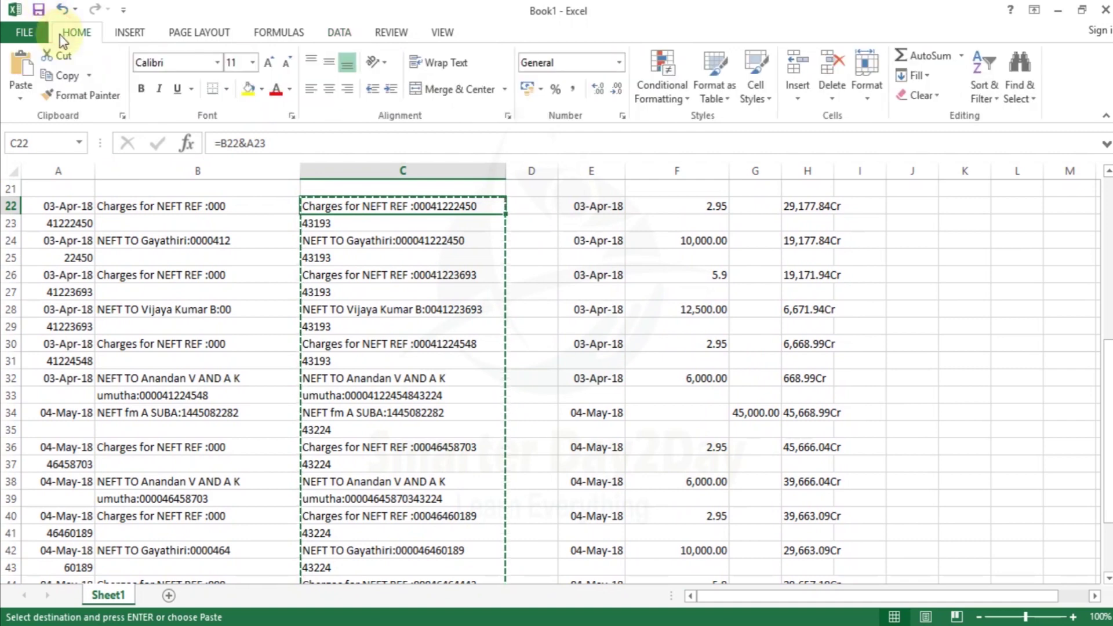
{"action": "left_click", "coordinate": [17, 98]}
{"action": "left_click", "coordinate": [18, 210]}
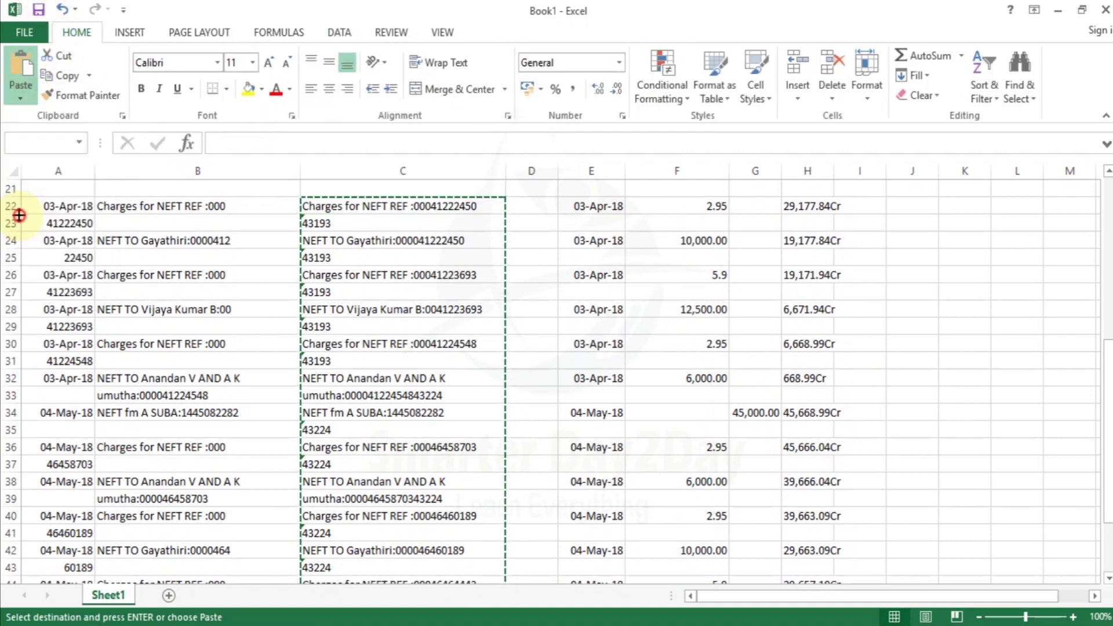
{"action": "left_click", "coordinate": [360, 223]}
{"action": "key", "text": "Escape"}
{"action": "key", "text": "Up"}
{"action": "key", "text": "Up"}
{"action": "key", "text": "Up"}
{"action": "key", "text": "Up"}
{"action": "key", "text": "Up"}
{"action": "key", "text": "Up"}
{"action": "key", "text": "Up"}
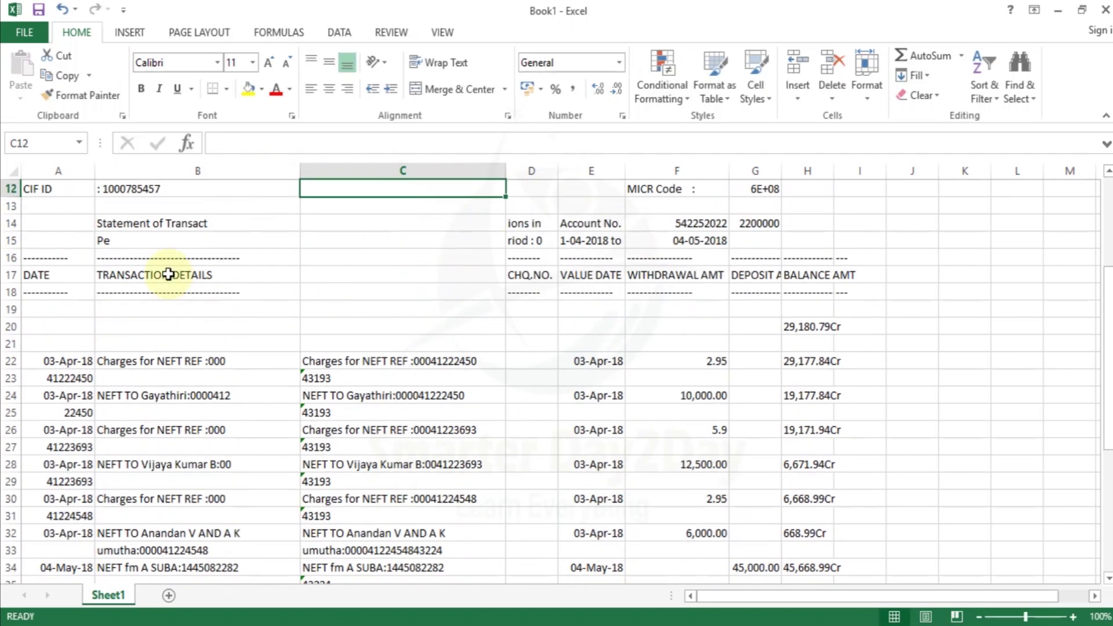
Copy the TRANSACTION DETAILS heading from B17 into C17
{"action": "left_click", "coordinate": [146, 271]}
{"action": "key", "text": "ctrl+c"}
{"action": "key", "text": "Right"}
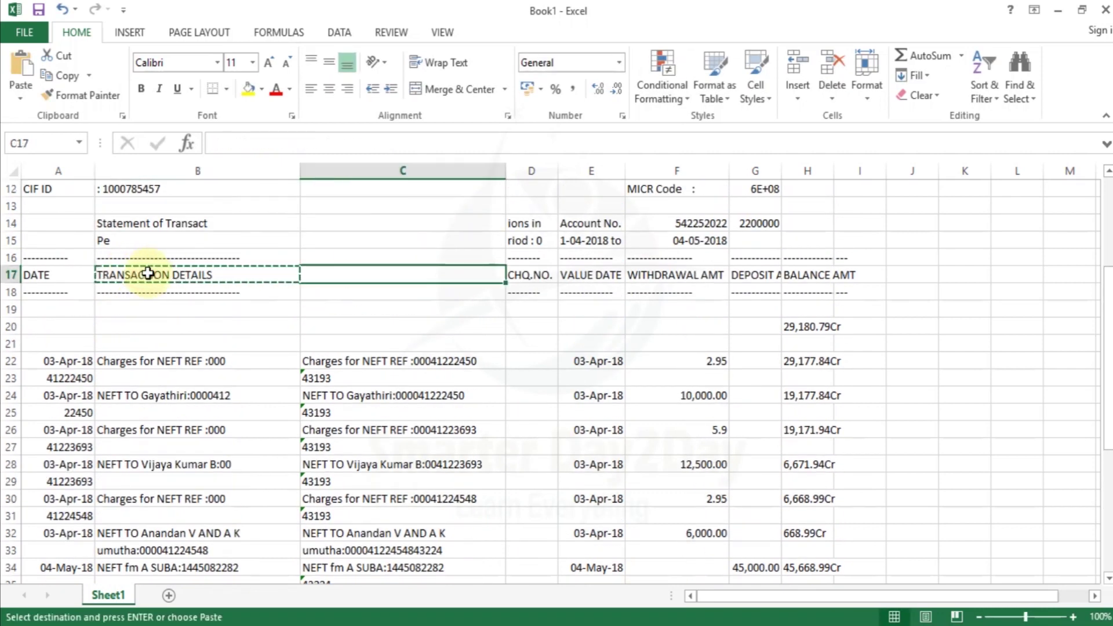
{"action": "key", "text": "ctrl+v"}
{"action": "key", "text": "Escape"}
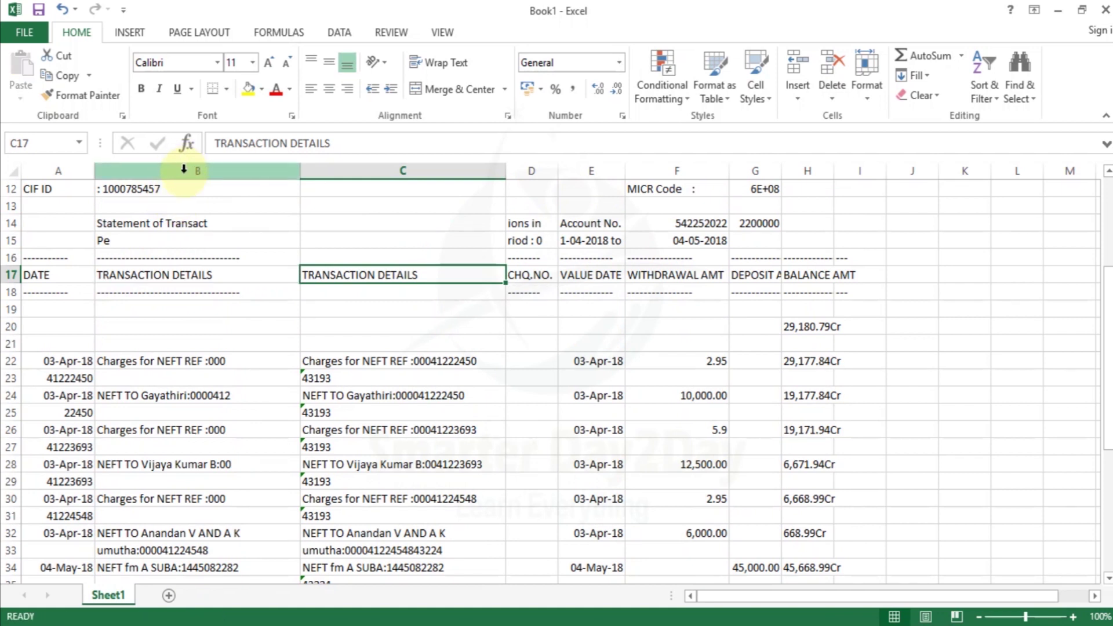
{"action": "left_click", "coordinate": [184, 170]}
{"action": "right_click", "coordinate": [184, 170]}
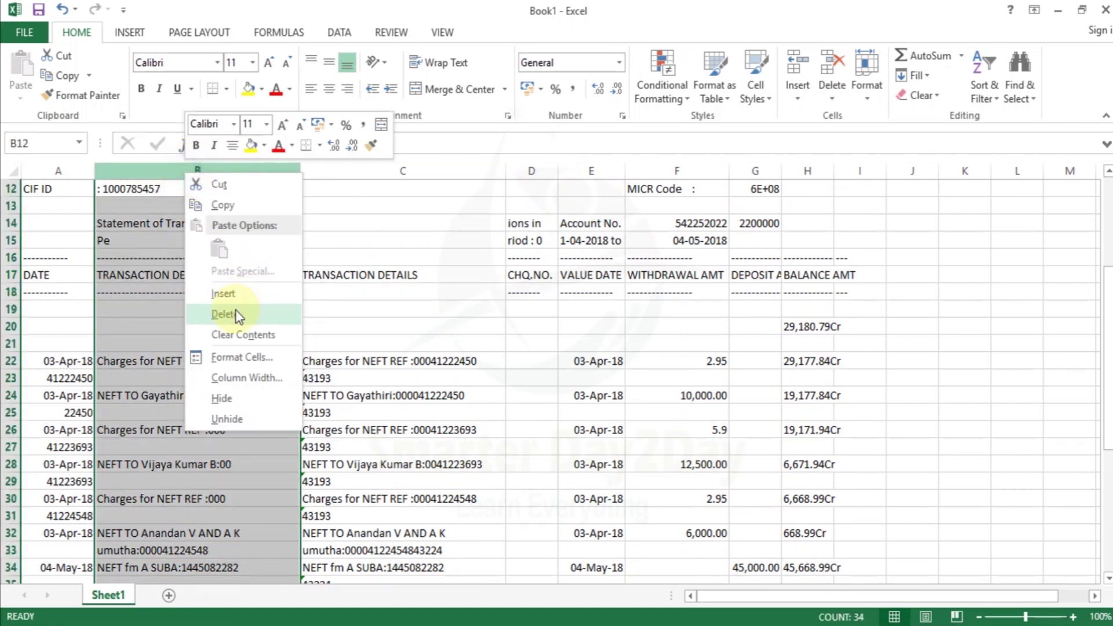
Delete rows 18–19, the dashed separator and blank row under the headings
{"action": "left_click", "coordinate": [316, 313]}
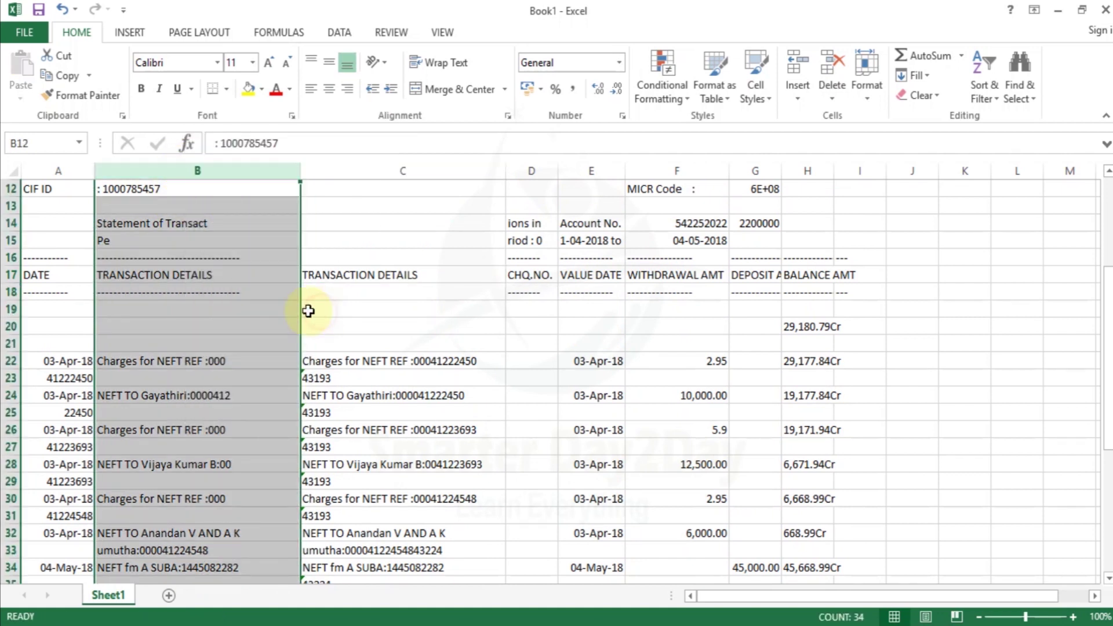
{"action": "left_click", "coordinate": [155, 240]}
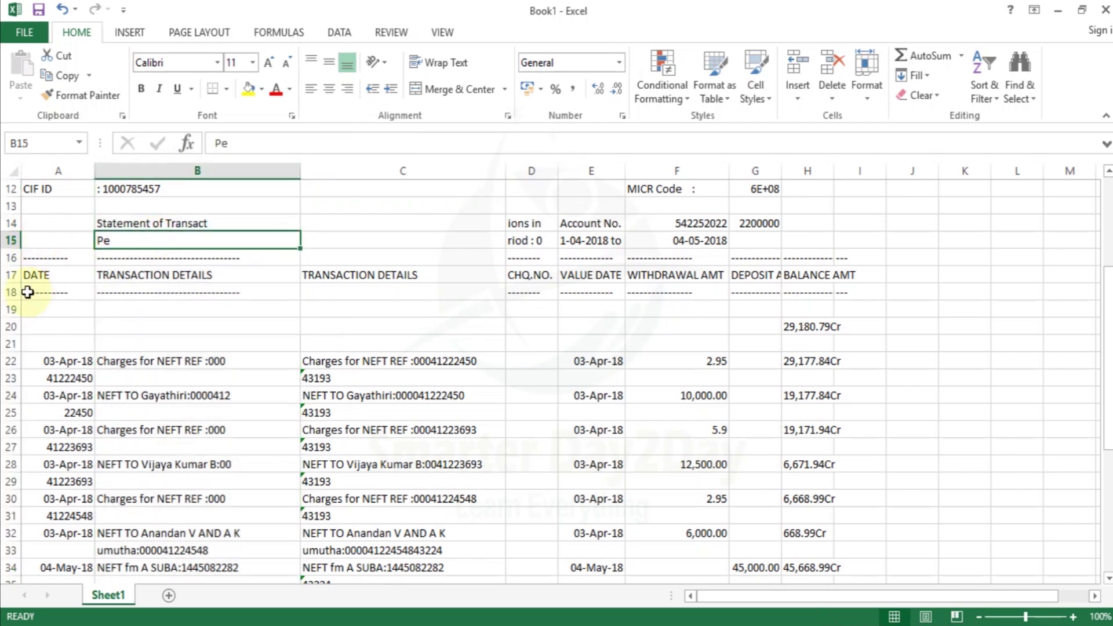
{"action": "left_click_drag", "start_coordinate": [10, 291], "coordinate": [9, 308]}
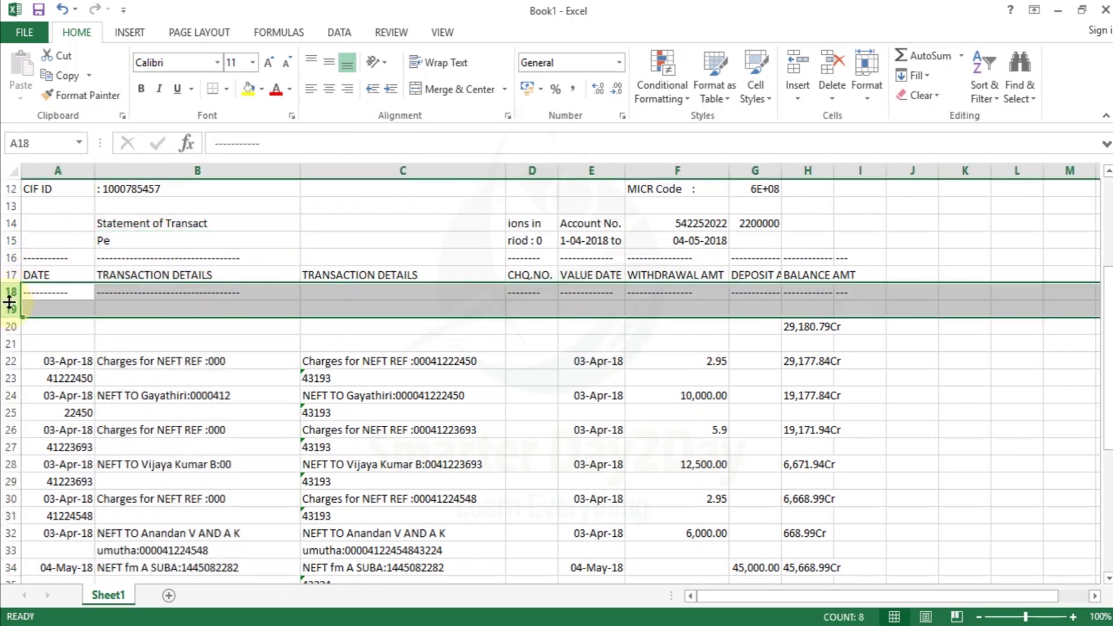
{"action": "right_click", "coordinate": [8, 302]}
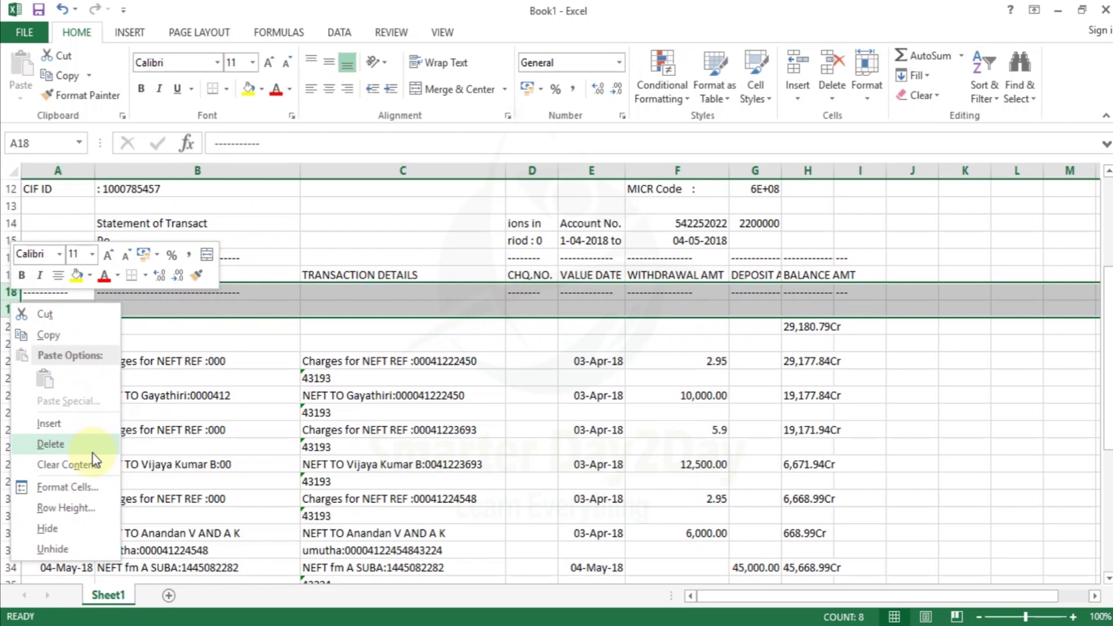
{"action": "left_click", "coordinate": [87, 443]}
{"action": "left_click", "coordinate": [266, 380]}
{"action": "key", "text": "Up"}
{"action": "key", "text": "Up"}
{"action": "key", "text": "Up"}
{"action": "key", "text": "Up"}
{"action": "left_click", "coordinate": [76, 343]}
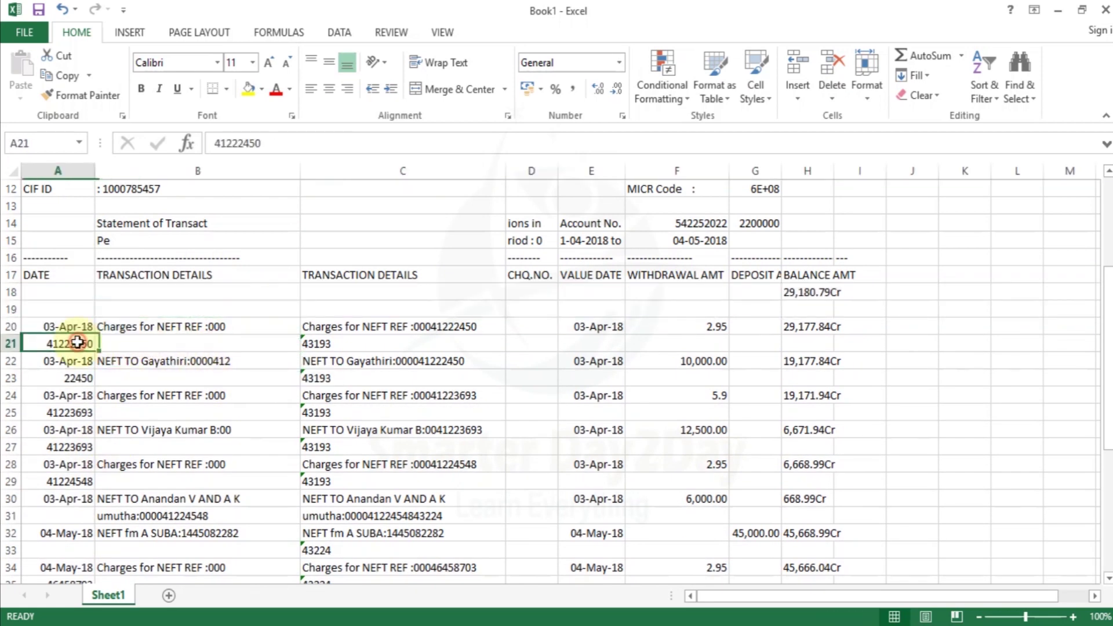
Select the header row A17:H17 and AutoFit columns G and H (DEPOSIT AMT, BALANCE AMT)
{"action": "left_click", "coordinate": [75, 377]}
{"action": "key", "text": "Up"}
{"action": "key", "text": "Up"}
{"action": "key", "text": "Up"}
{"action": "key", "text": "Up"}
{"action": "key", "text": "Up"}
{"action": "key", "text": "Up"}
{"action": "key", "text": "shift+Right"}
{"action": "key", "text": "shift+Right"}
{"action": "key", "text": "shift+Right"}
{"action": "key", "text": "shift+Right"}
{"action": "key", "text": "shift+Right"}
{"action": "key", "text": "shift+Right"}
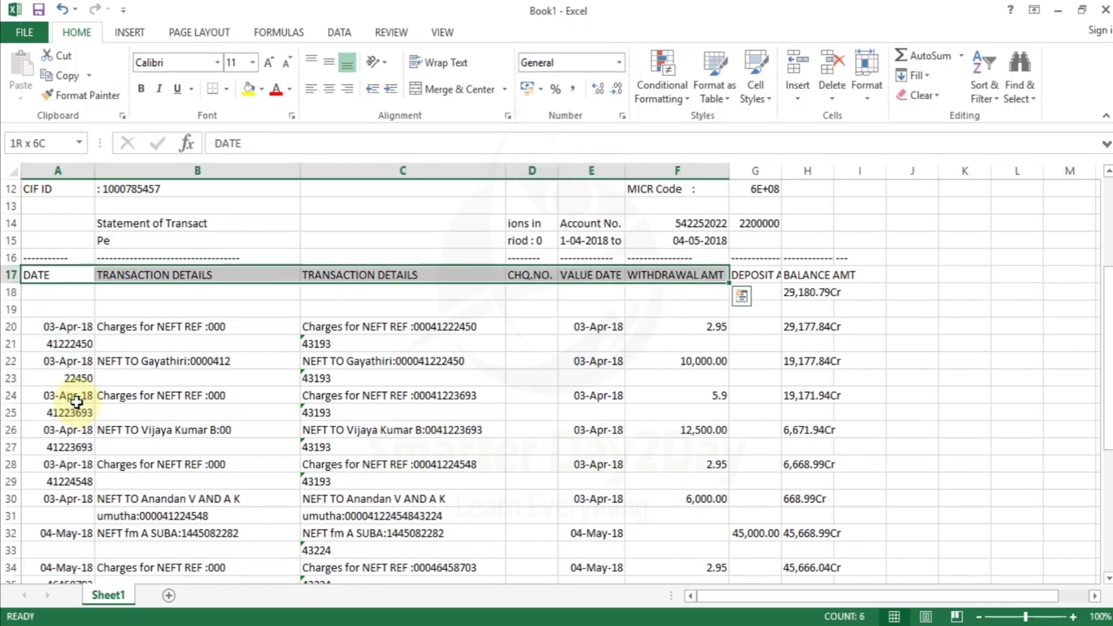
{"action": "key", "text": "shift+Right"}
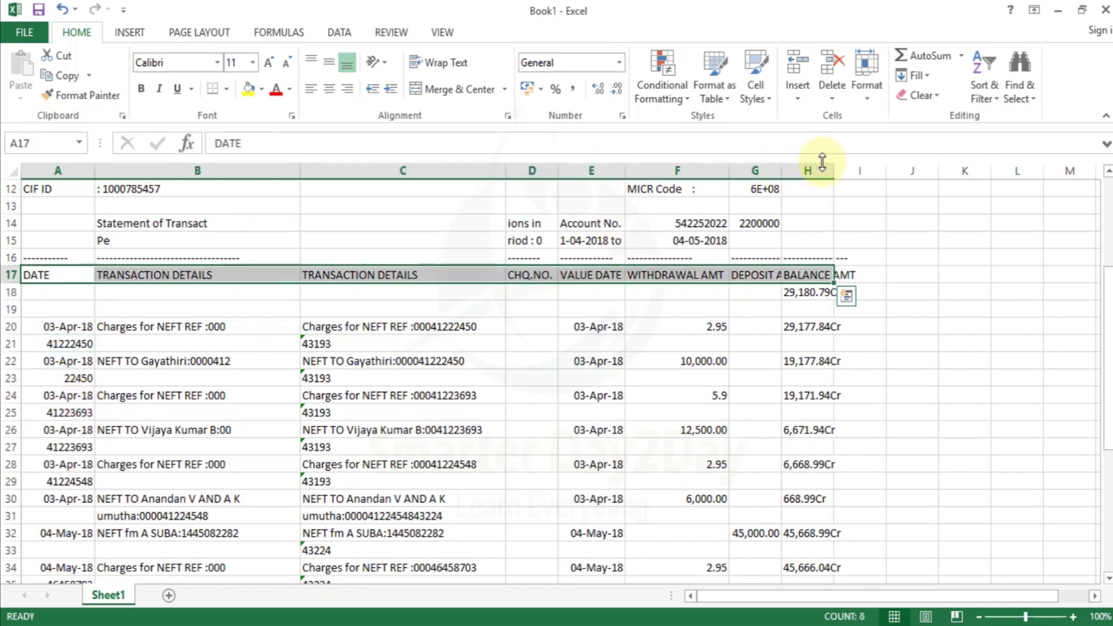
{"action": "double_click", "coordinate": [783, 171]}
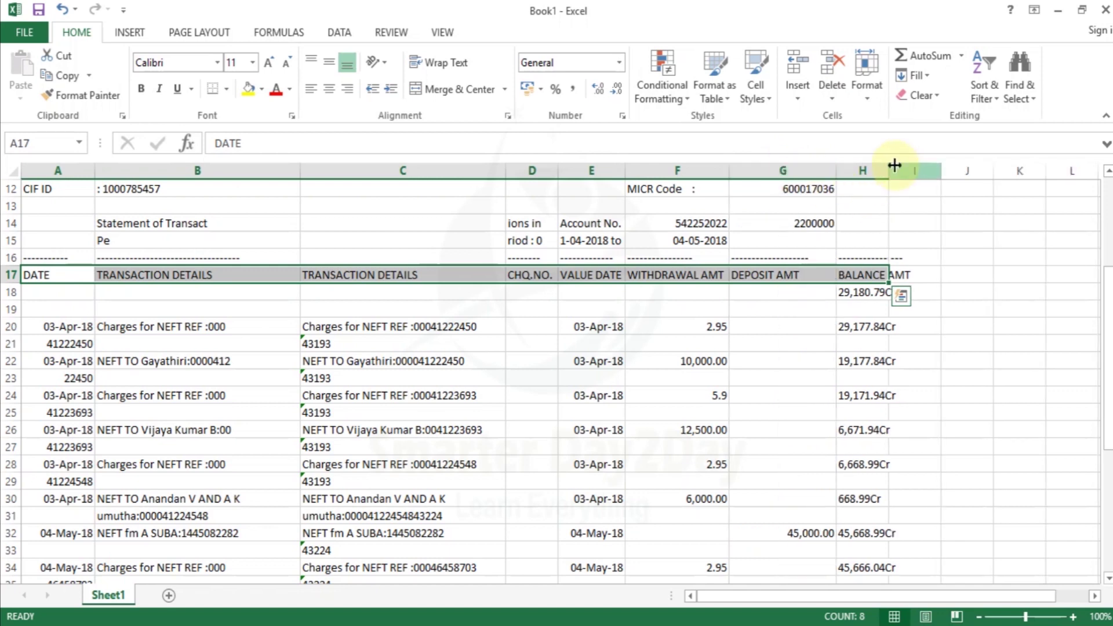
{"action": "double_click", "coordinate": [889, 171]}
Extend the selection from the header row down to row 44
{"action": "key", "text": "shift+Down"}
{"action": "key", "text": "shift+Down"}
{"action": "key", "text": "shift+Down"}
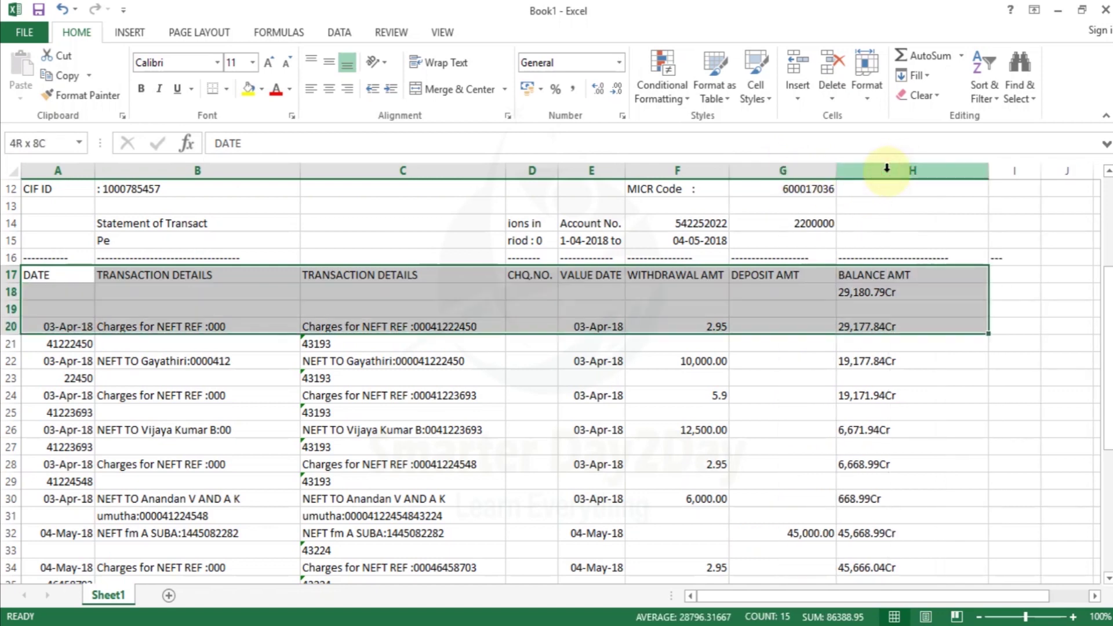
{"action": "key", "text": "shift+Down"}
{"action": "key", "text": "shift+Down"}
{"action": "key", "text": "shift+Down"}
{"action": "key", "text": "shift+Down"}
{"action": "key", "text": "shift+Down"}
{"action": "key", "text": "shift+Down"}
{"action": "key", "text": "shift+Down"}
{"action": "key", "text": "shift+Down"}
{"action": "key", "text": "ctrl+shift+Down"}
{"action": "key", "text": "ctrl+shift+Down"}
{"action": "key", "text": "ctrl+shift+Down"}
{"action": "key", "text": "ctrl+shift+Up"}
{"action": "key", "text": "ctrl+shift+Up"}
{"action": "key", "text": "shift+Down"}
{"action": "key", "text": "shift+Down"}
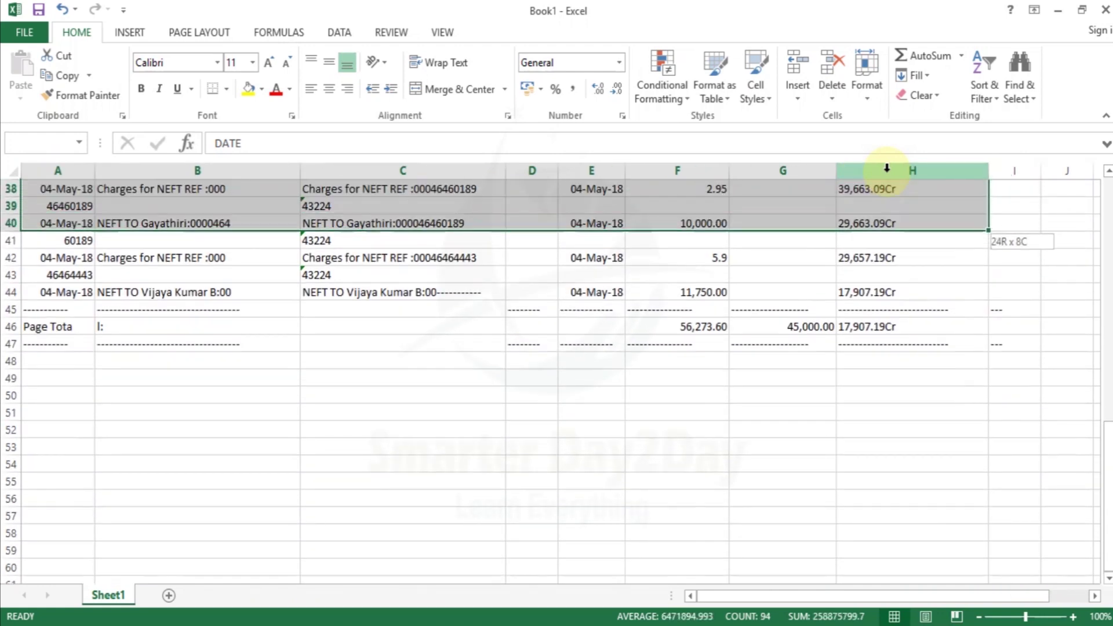
{"action": "key", "text": "shift+Down"}
{"action": "key", "text": "shift+Down"}
{"action": "key", "text": "shift+Down"}
{"action": "key", "text": "shift+Down"}
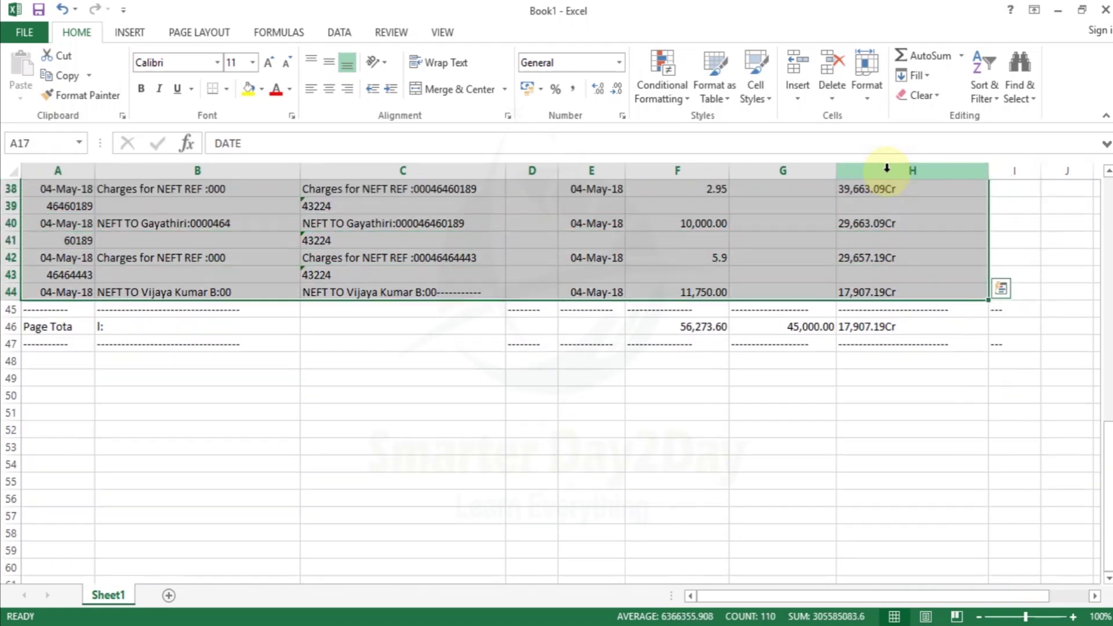
{"action": "left_click", "coordinate": [342, 32]}
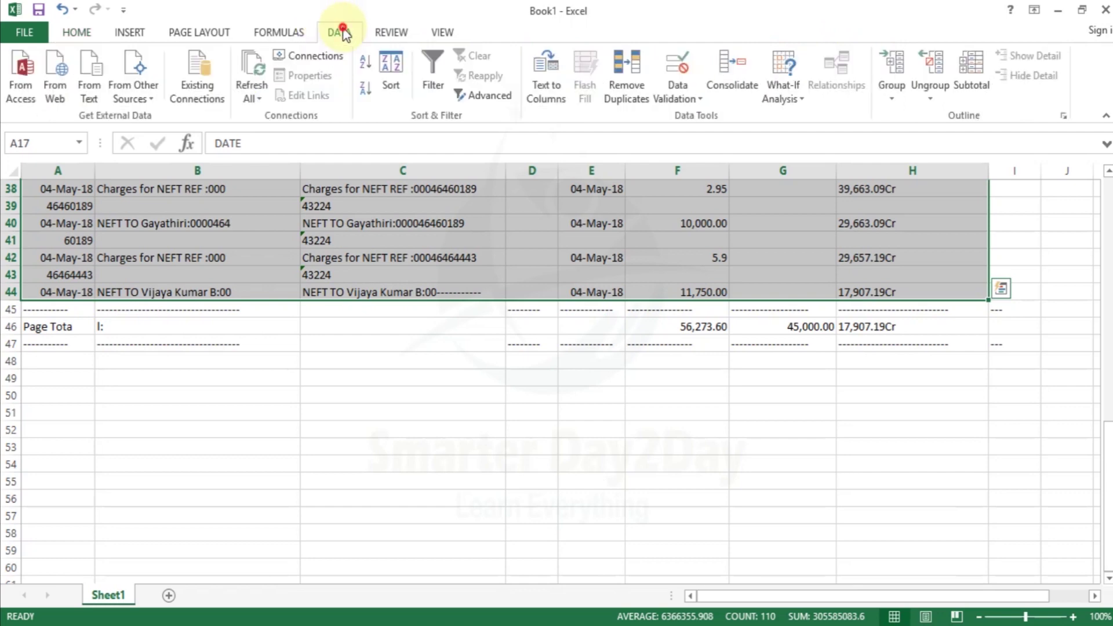
Sort the selected rows by DATE, Oldest to Newest, with the first row kept as headers
{"action": "left_click", "coordinate": [391, 68]}
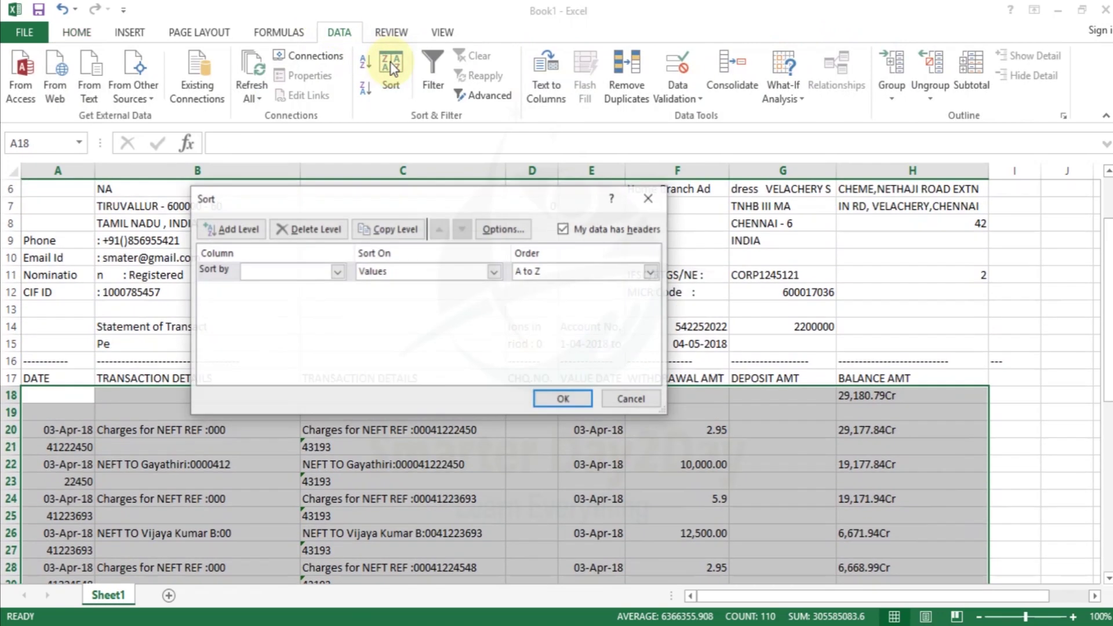
{"action": "left_click", "coordinate": [575, 228]}
{"action": "left_click", "coordinate": [575, 229]}
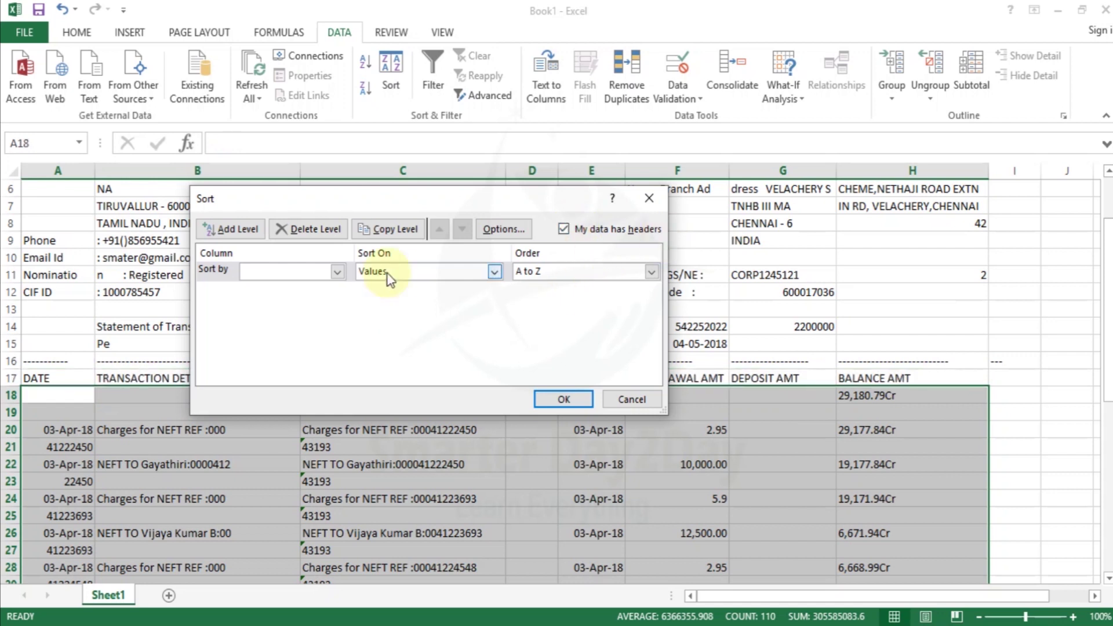
{"action": "left_click", "coordinate": [337, 272]}
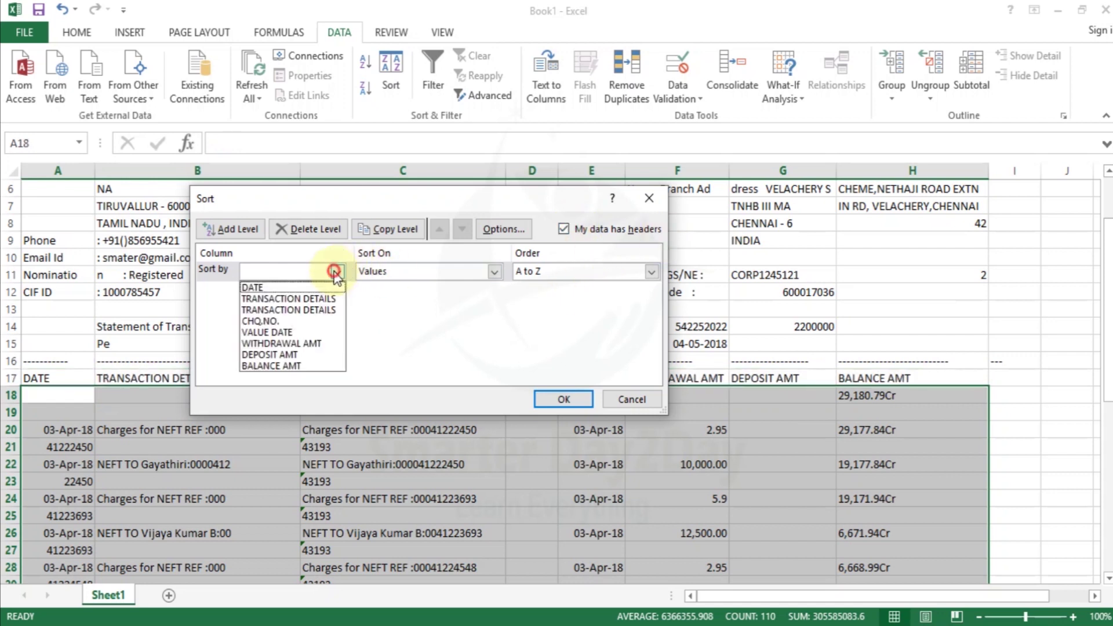
{"action": "left_click", "coordinate": [298, 286]}
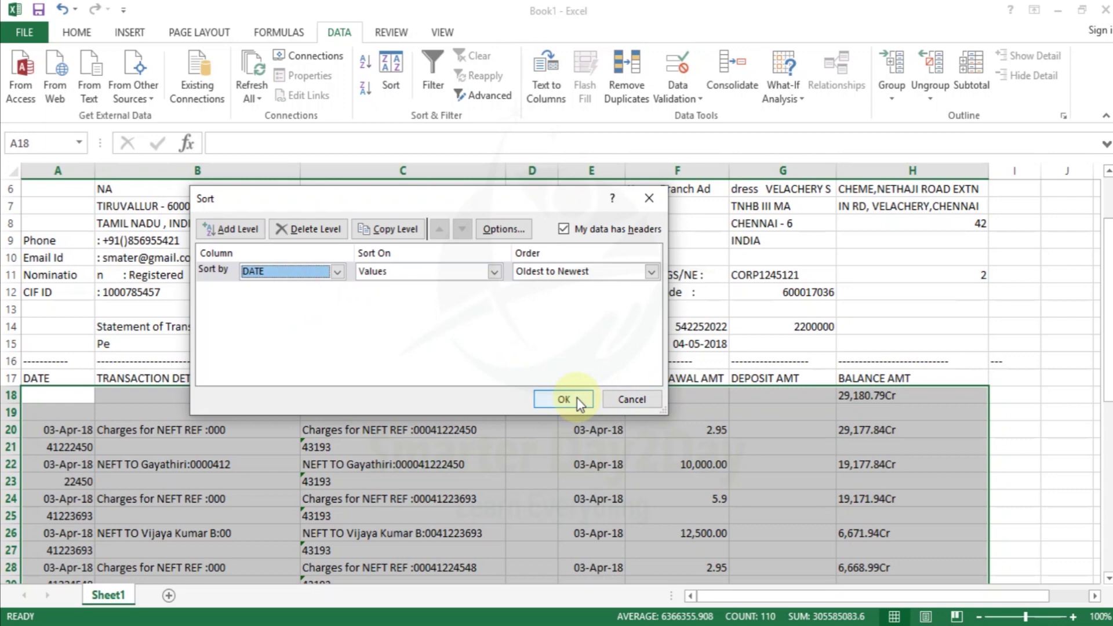
{"action": "left_click", "coordinate": [563, 399]}
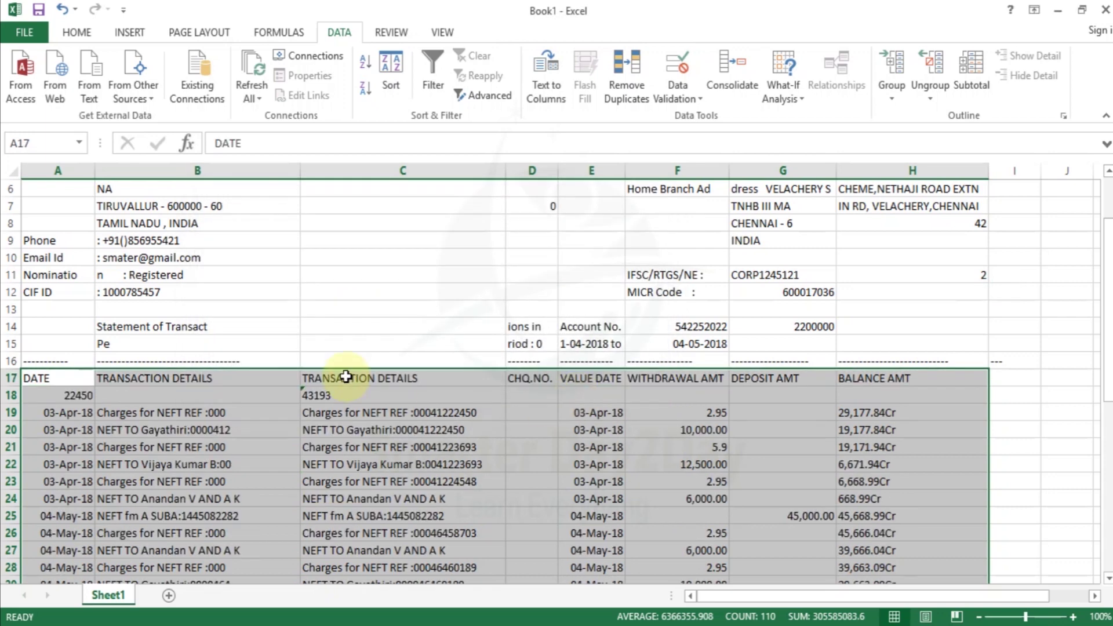
{"action": "left_click", "coordinate": [346, 377]}
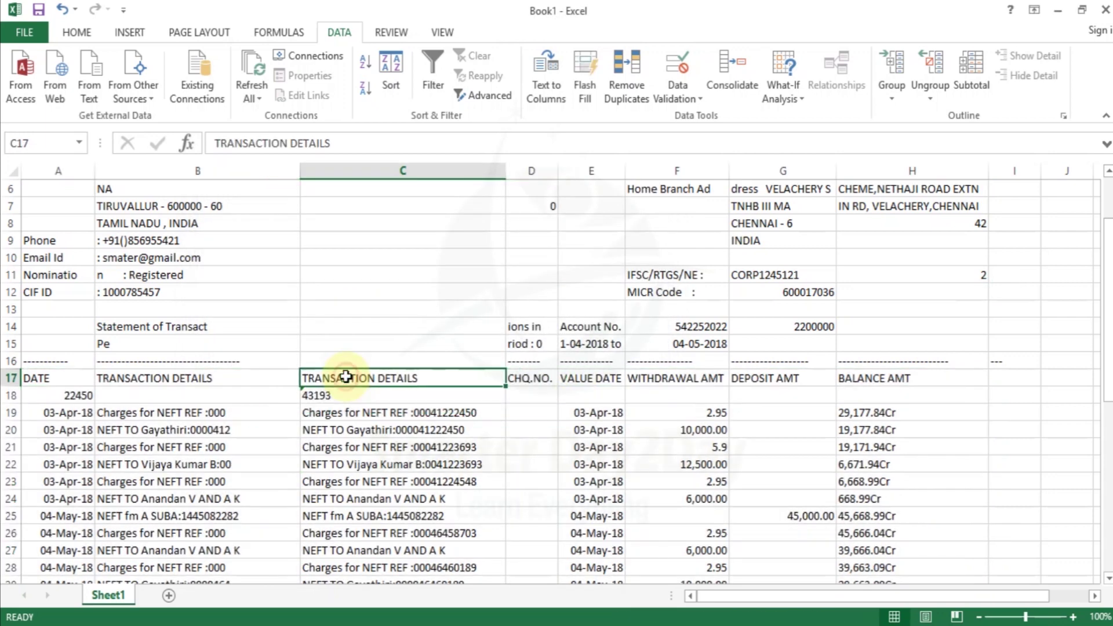
{"action": "left_click", "coordinate": [13, 395]}
Clear the stray numbers in row 18 and delete fragment rows 32–39
{"action": "key", "text": "Delete"}
{"action": "key", "text": "Down"}
{"action": "key", "text": "Down"}
{"action": "key", "text": "Down"}
{"action": "key", "text": "Down"}
{"action": "key", "text": "Down"}
{"action": "key", "text": "Down"}
{"action": "key", "text": "Down"}
{"action": "key", "text": "Down"}
{"action": "key", "text": "Down"}
{"action": "key", "text": "Down"}
{"action": "key", "text": "Down"}
{"action": "key", "text": "Down"}
{"action": "key", "text": "Down"}
{"action": "key", "text": "Down"}
{"action": "key", "text": "Down"}
{"action": "left_click_drag", "start_coordinate": [5, 413], "coordinate": [7, 533]}
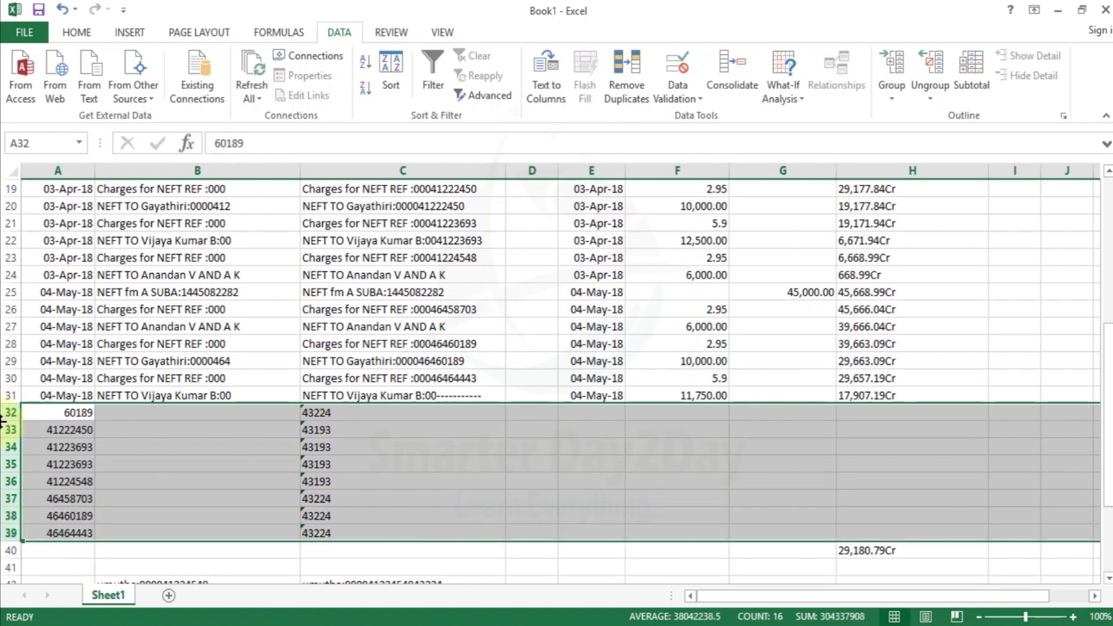
{"action": "right_click", "coordinate": [7, 436]}
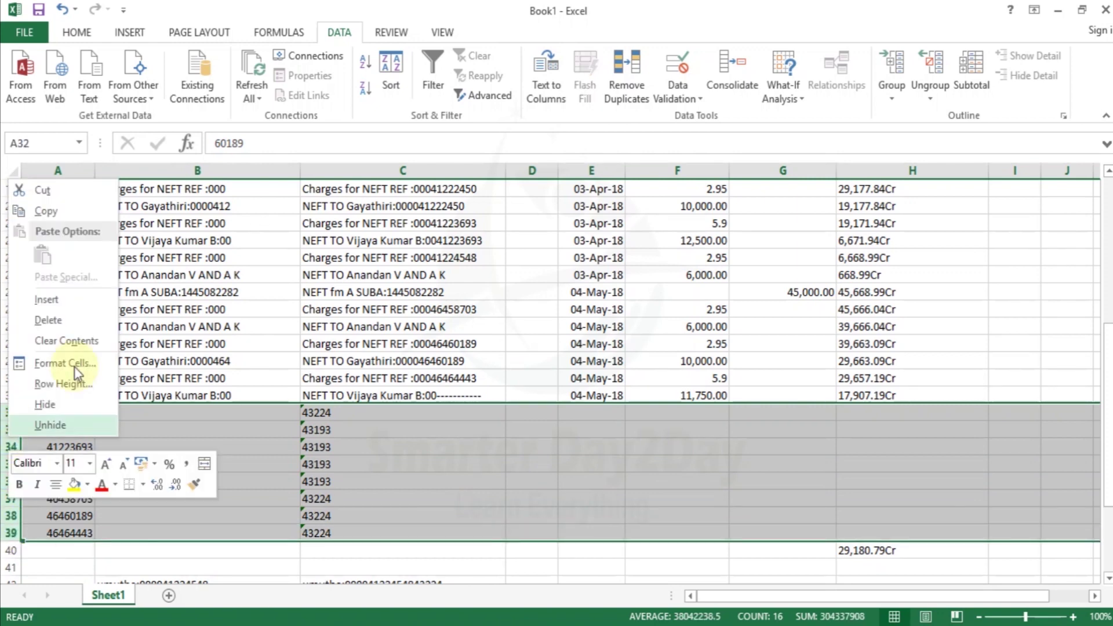
{"action": "left_click", "coordinate": [79, 322]}
{"action": "key", "text": "Down"}
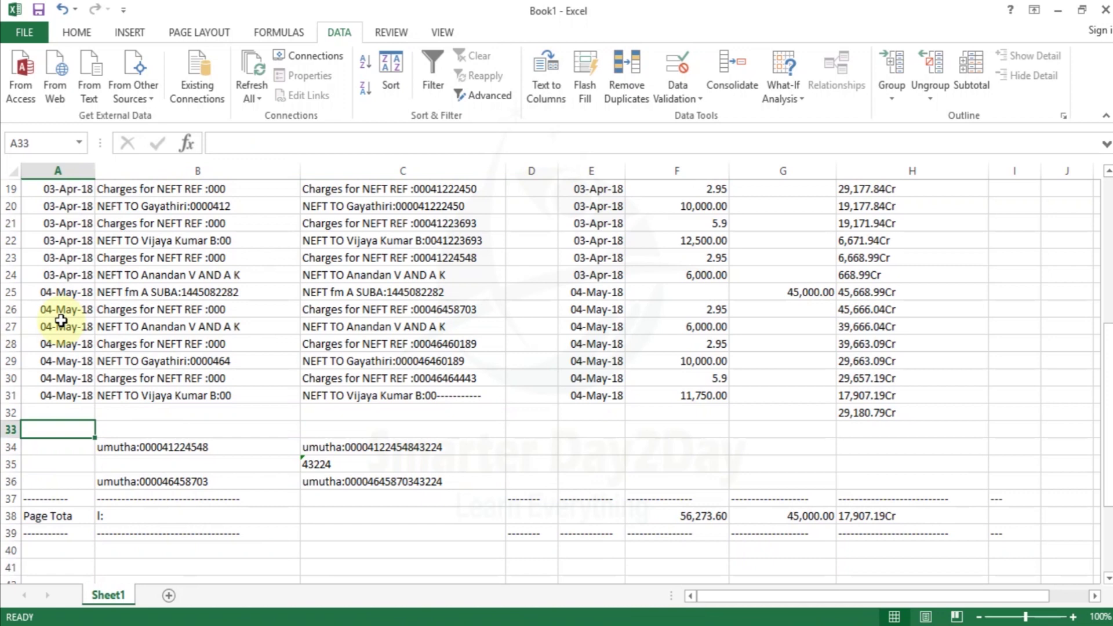
Delete the remaining leftover rows 32–36 below the transactions
{"action": "left_click_drag", "start_coordinate": [7, 412], "coordinate": [7, 482]}
{"action": "right_click", "coordinate": [7, 483]}
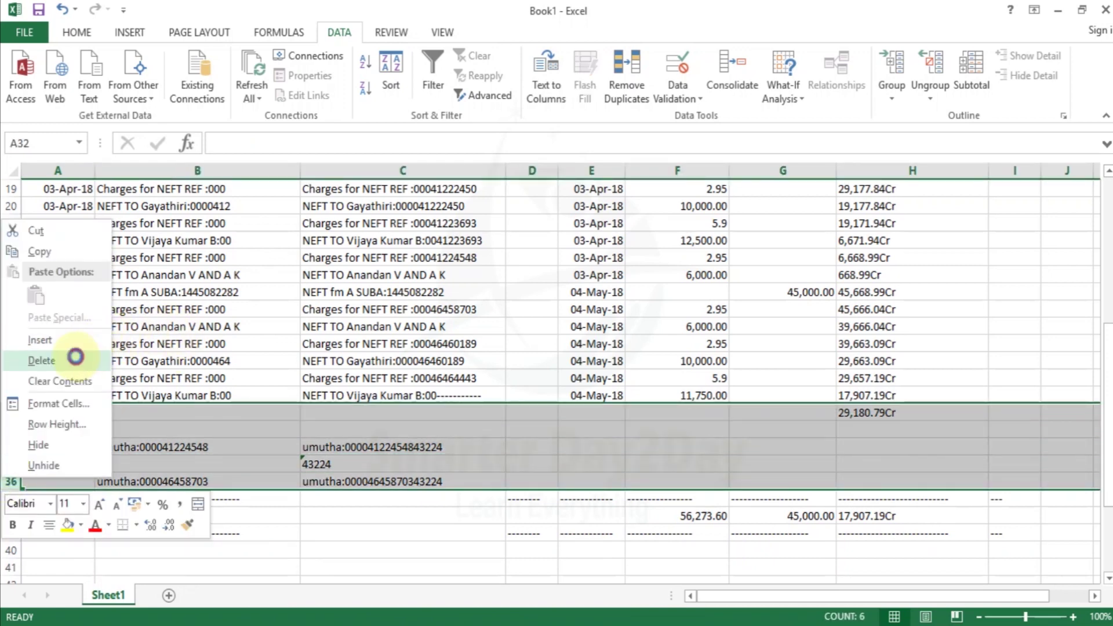
{"action": "left_click", "coordinate": [76, 357]}
{"action": "key", "text": "Up"}
{"action": "key", "text": "Up"}
{"action": "key", "text": "Up"}
{"action": "key", "text": "Up"}
{"action": "key", "text": "Up"}
{"action": "key", "text": "Up"}
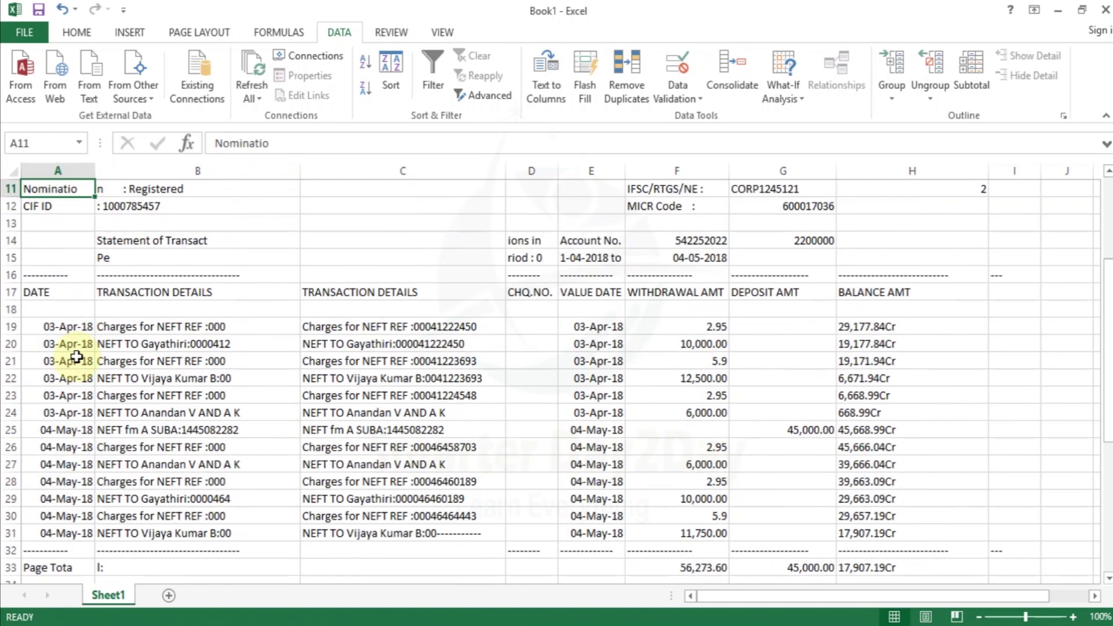
{"action": "key", "text": "Up"}
{"action": "key", "text": "Up"}
{"action": "key", "text": "Up"}
{"action": "key", "text": "Up"}
{"action": "key", "text": "Up"}
{"action": "key", "text": "Up"}
{"action": "key", "text": "Up"}
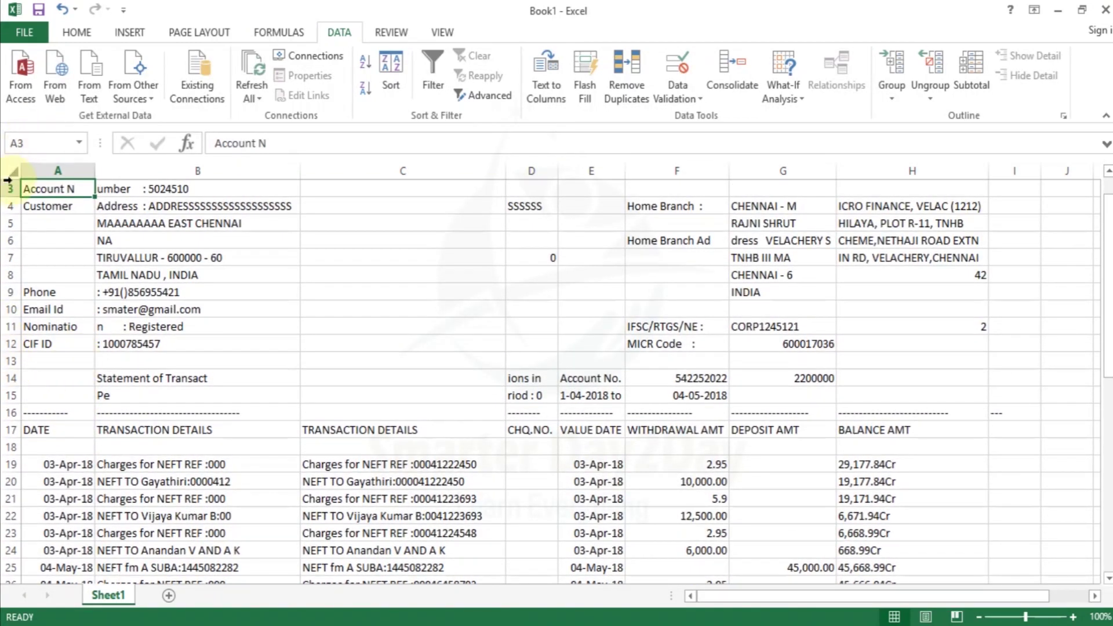
{"action": "left_click", "coordinate": [307, 429]}
{"action": "key", "text": "Down"}
{"action": "key", "text": "Down"}
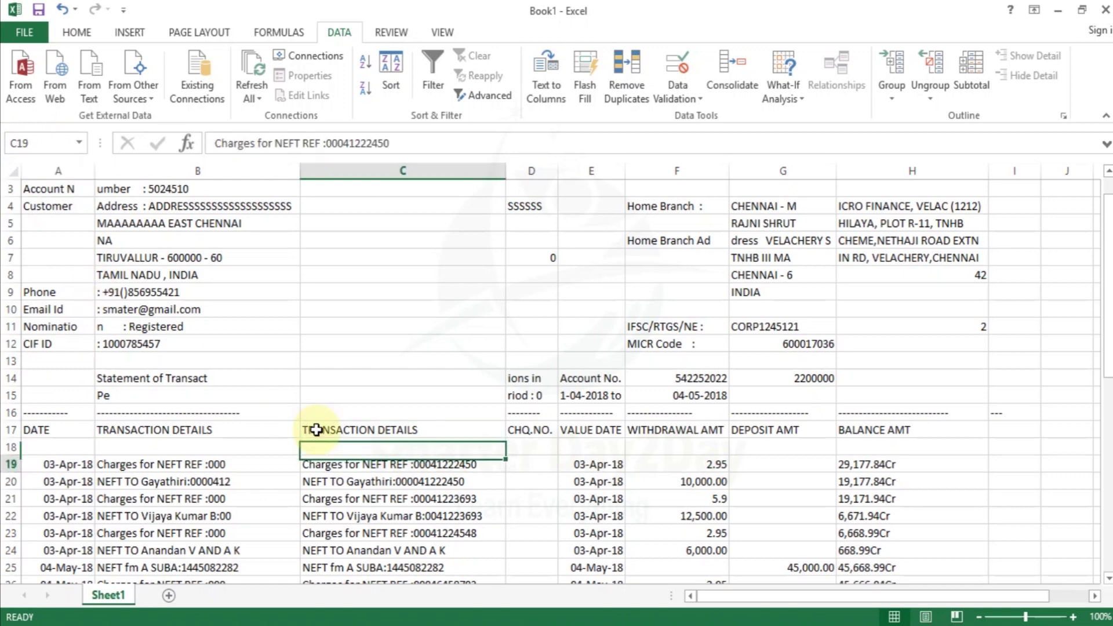
{"action": "key", "text": "Down"}
{"action": "key", "text": "Down"}
{"action": "key", "text": "Down"}
{"action": "key", "text": "Down"}
{"action": "key", "text": "Down"}
{"action": "key", "text": "Down"}
{"action": "key", "text": "Down"}
{"action": "key", "text": "Down"}
{"action": "key", "text": "Down"}
{"action": "key", "text": "Down"}
{"action": "key", "text": "Down"}
{"action": "key", "text": "Down"}
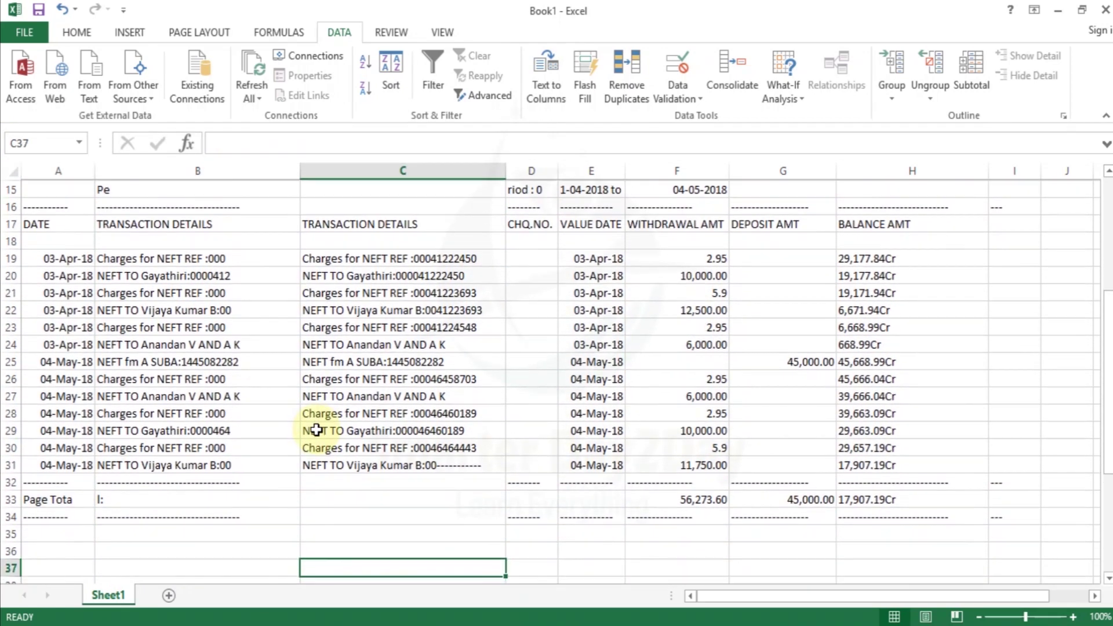
{"action": "key", "text": "Down"}
{"action": "key", "text": "Up"}
{"action": "key", "text": "Up"}
{"action": "key", "text": "Up"}
{"action": "key", "text": "Up"}
{"action": "key", "text": "Up"}
{"action": "key", "text": "Up"}
{"action": "key", "text": "Up"}
{"action": "key", "text": "Up"}
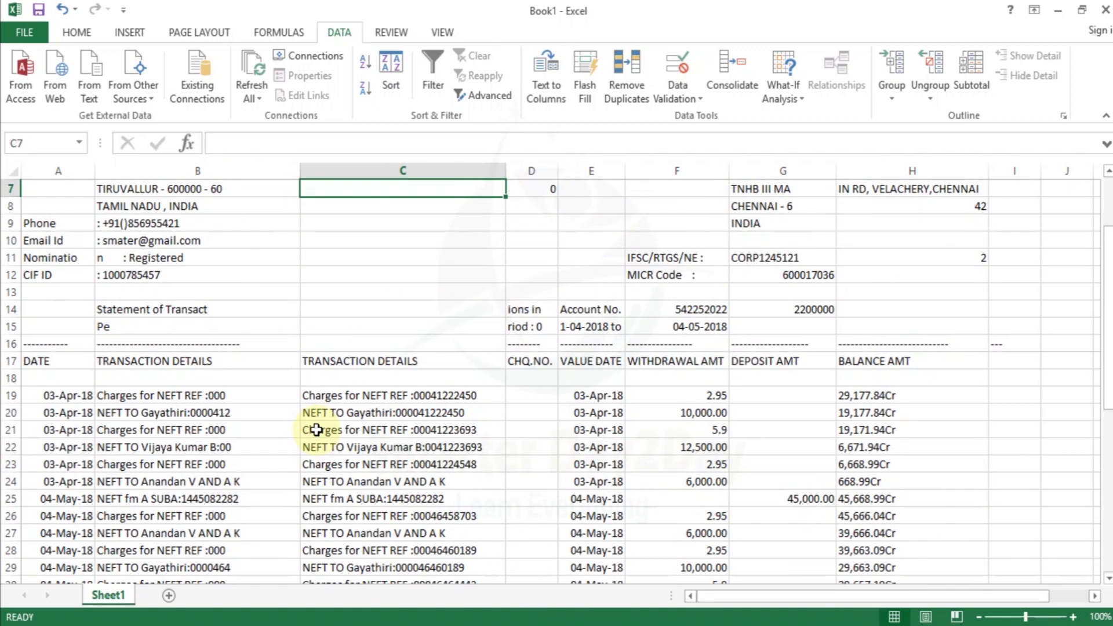
{"action": "key", "text": "Up"}
{"action": "key", "text": "Up"}
{"action": "key", "text": "Up"}
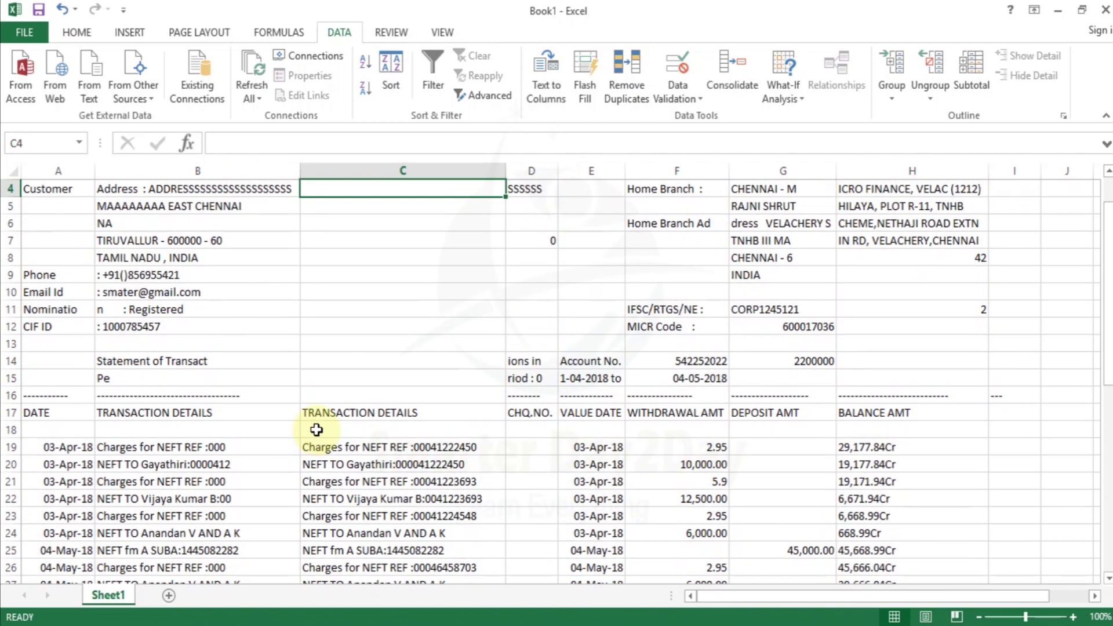
{"action": "key", "text": "Up"}
{"action": "key", "text": "Up"}
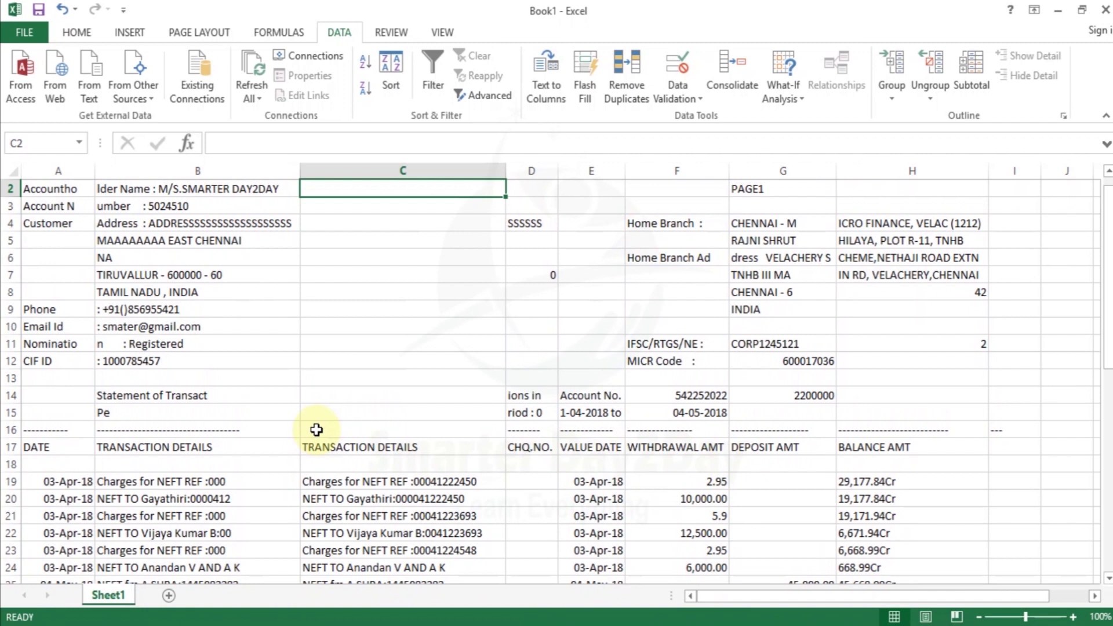